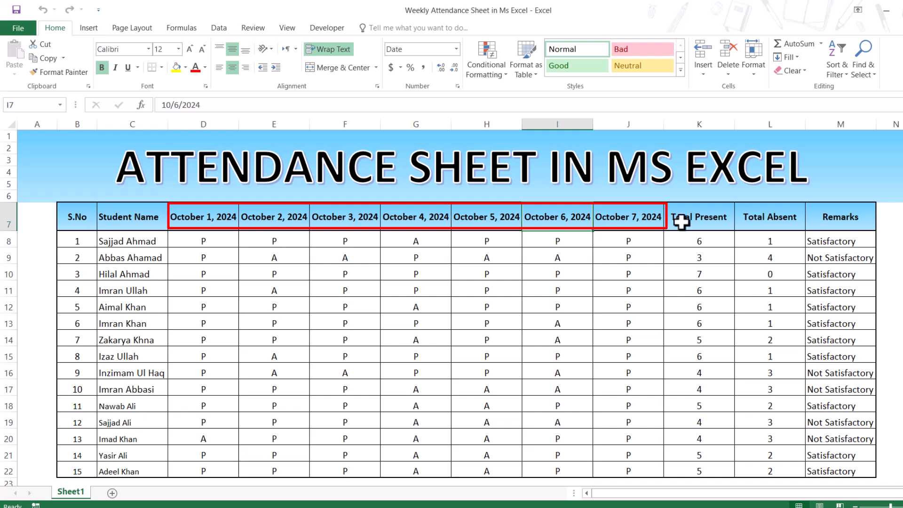
drag(698, 217, 820, 220)
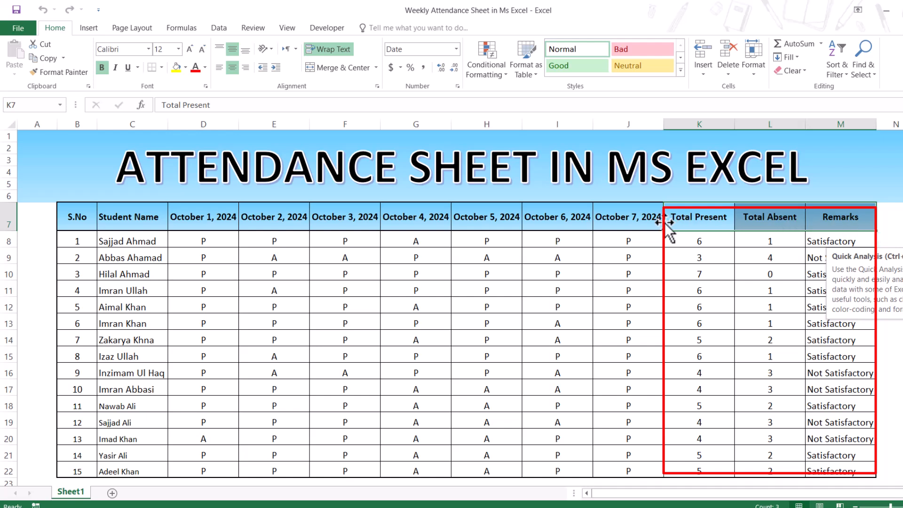
click(899, 356)
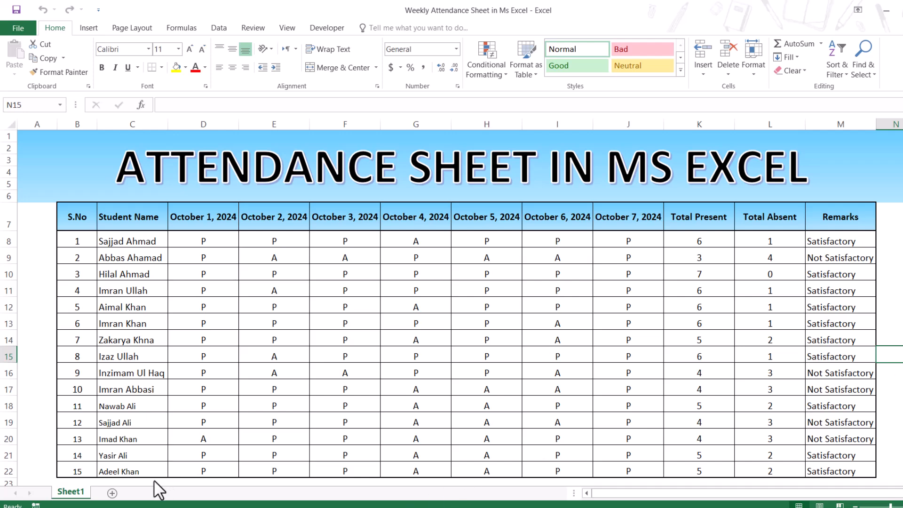
Add a new worksheet with the headings S.No in C7 and Student Name in D7, fitting column D to its text
click(112, 493)
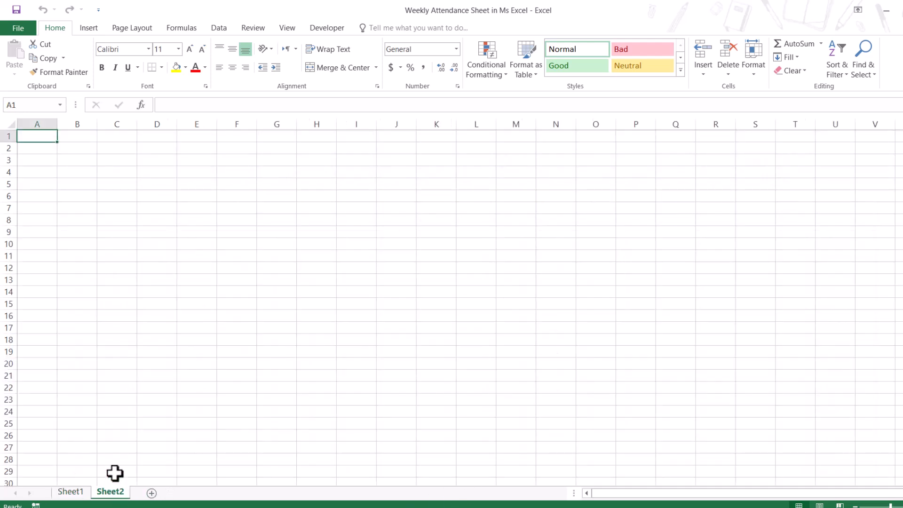
click(113, 209)
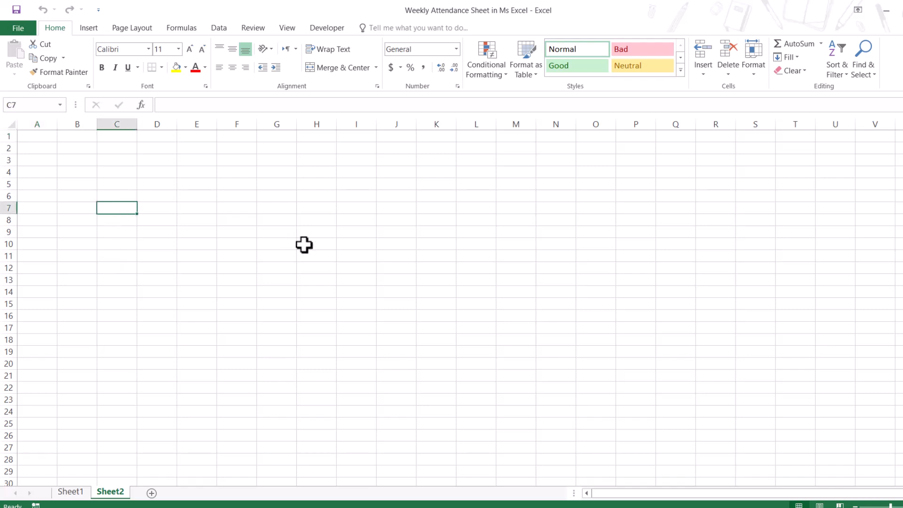
text(S.No)
key(Tab)
text(St)
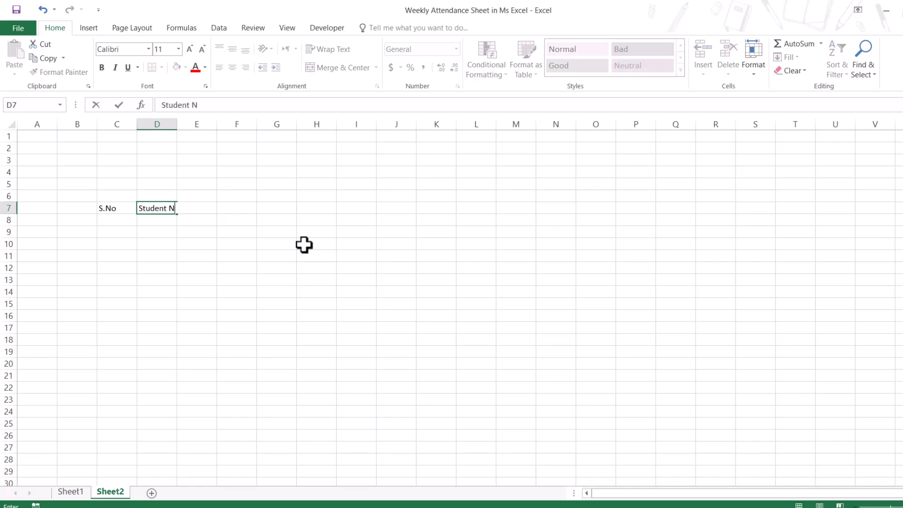
key(Tab)
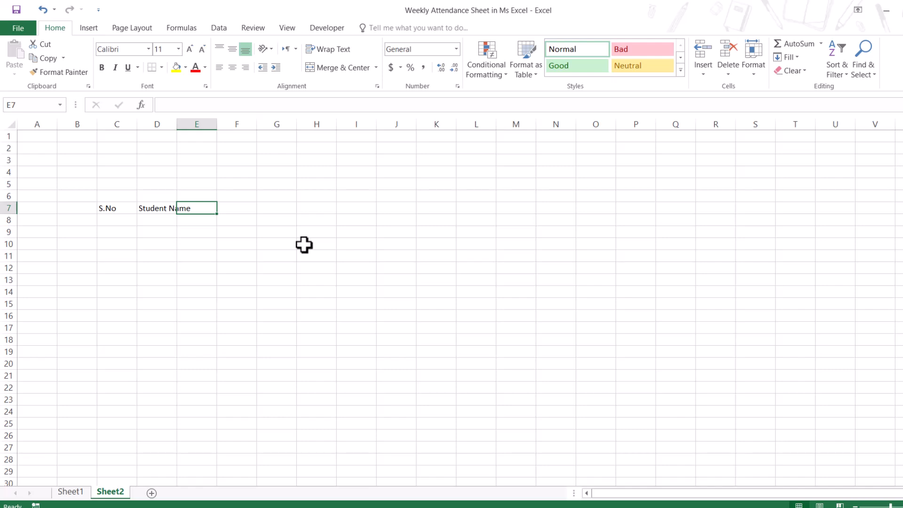
double_click(177, 124)
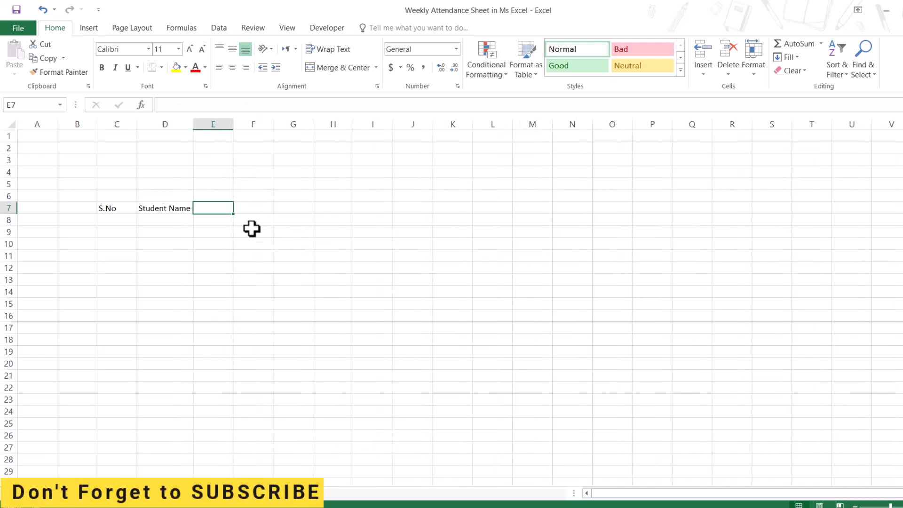
click(253, 243)
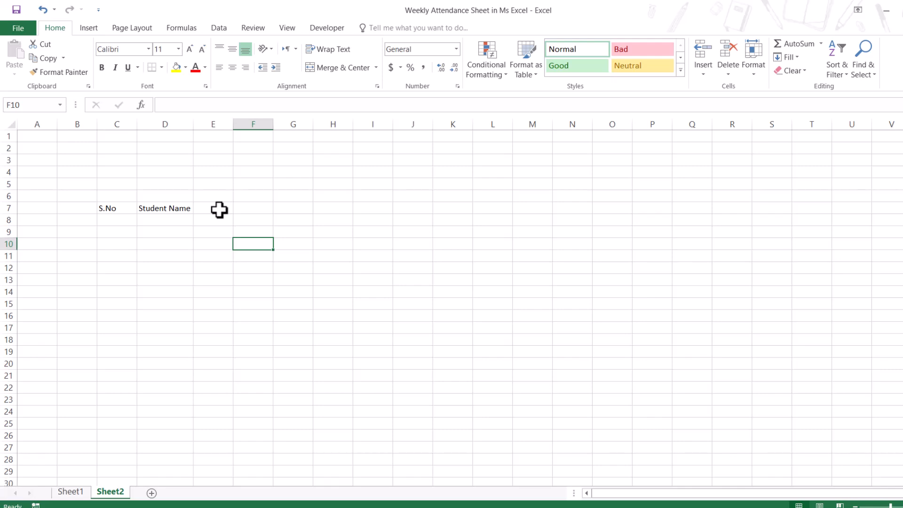
Format cell E7 as a date using the 14-Mar-12 type
click(219, 209)
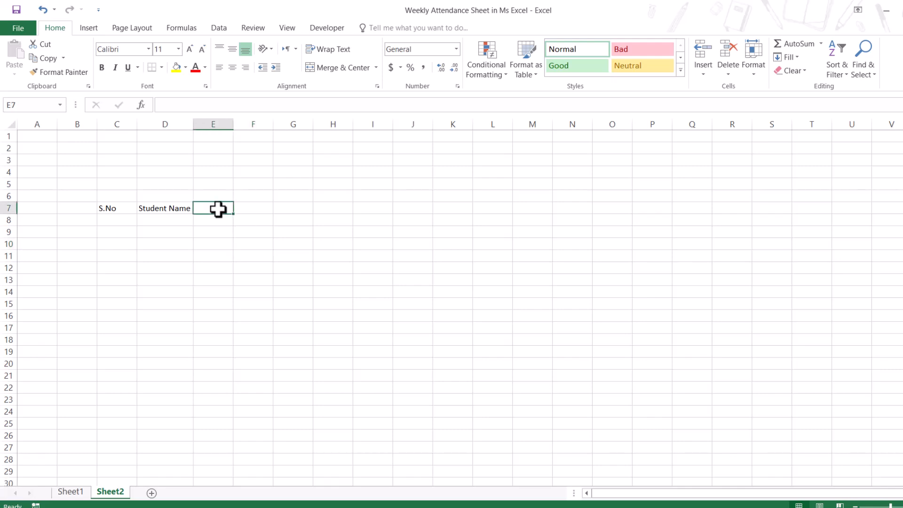
right_click(213, 207)
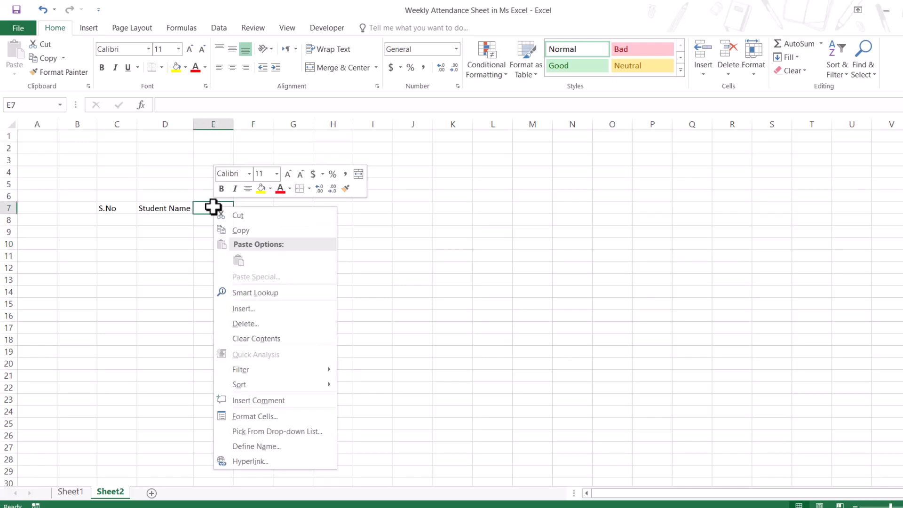
click(254, 416)
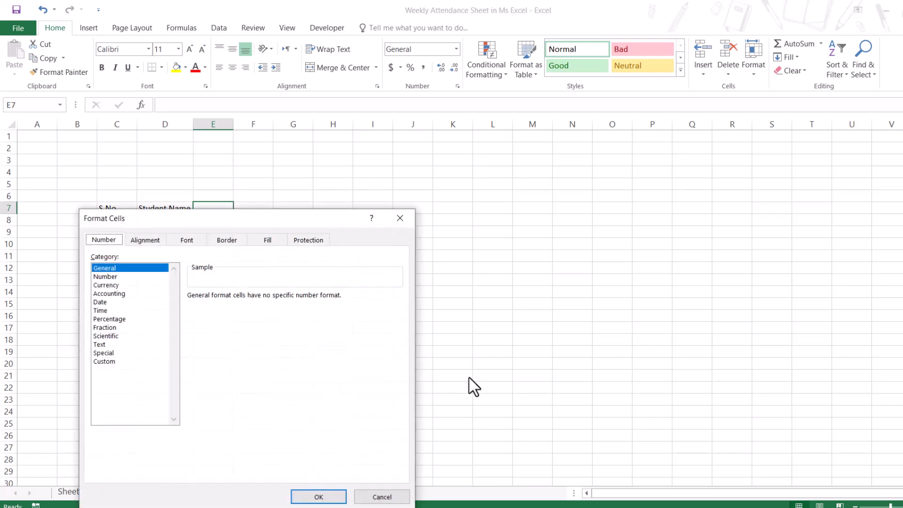
click(112, 302)
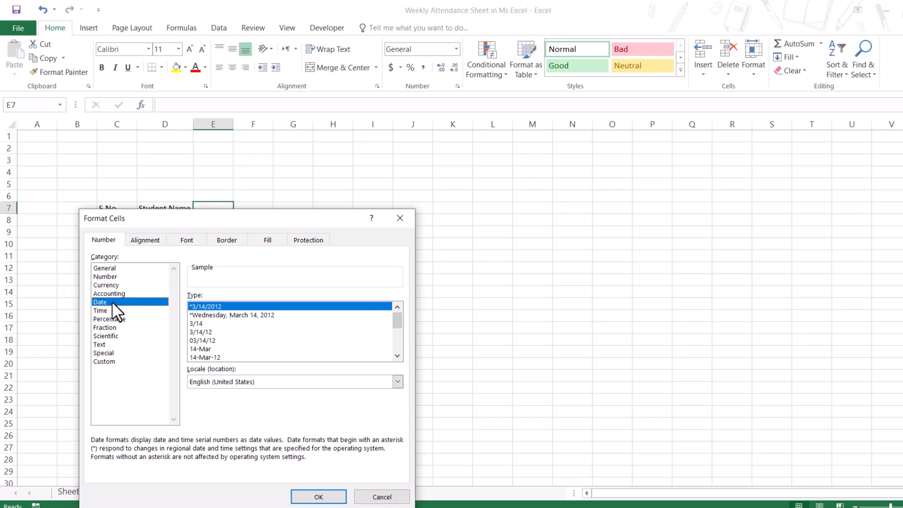
click(207, 358)
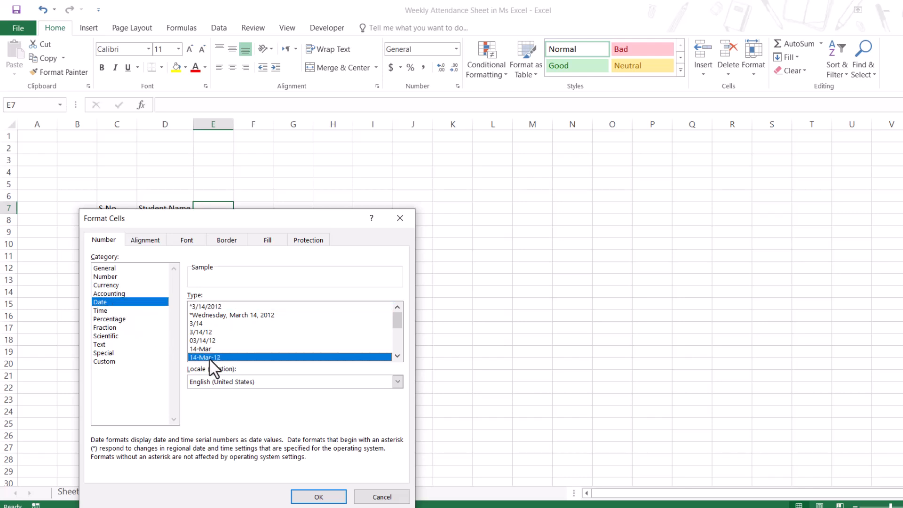
click(318, 498)
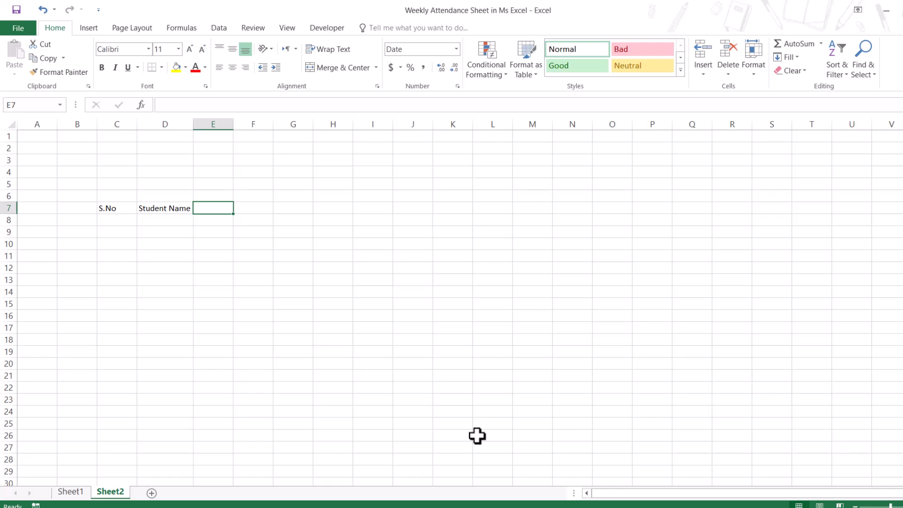
Enter the date 10/01/2024 in E7 and fill the daily series across to K7
text(10/01/2024)
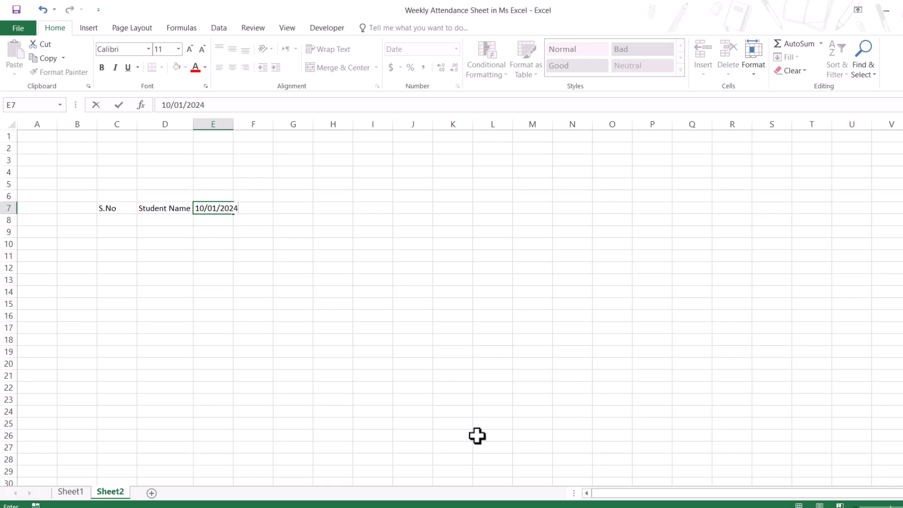
key(Return)
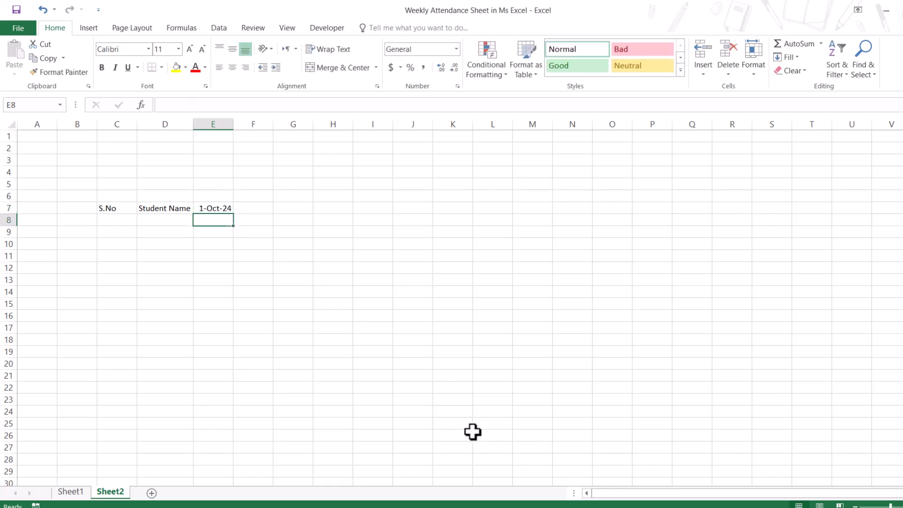
click(223, 208)
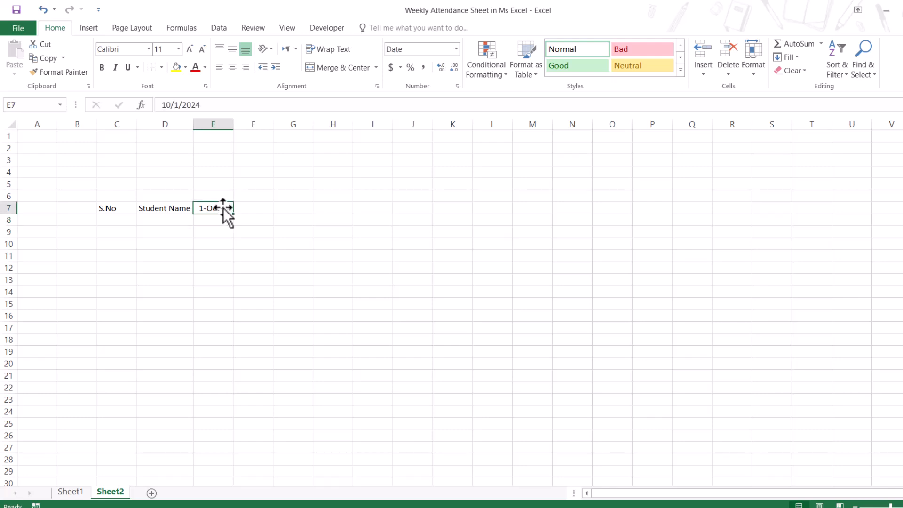
drag(235, 215, 466, 208)
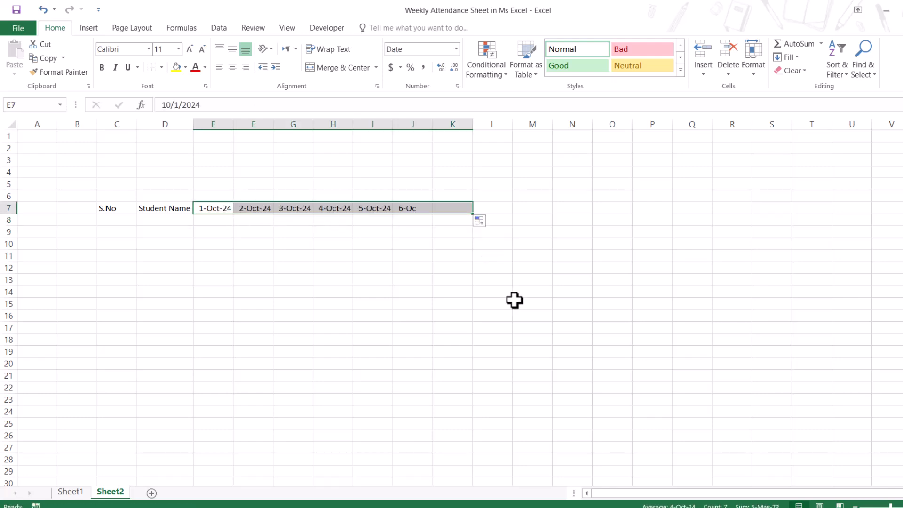
click(515, 303)
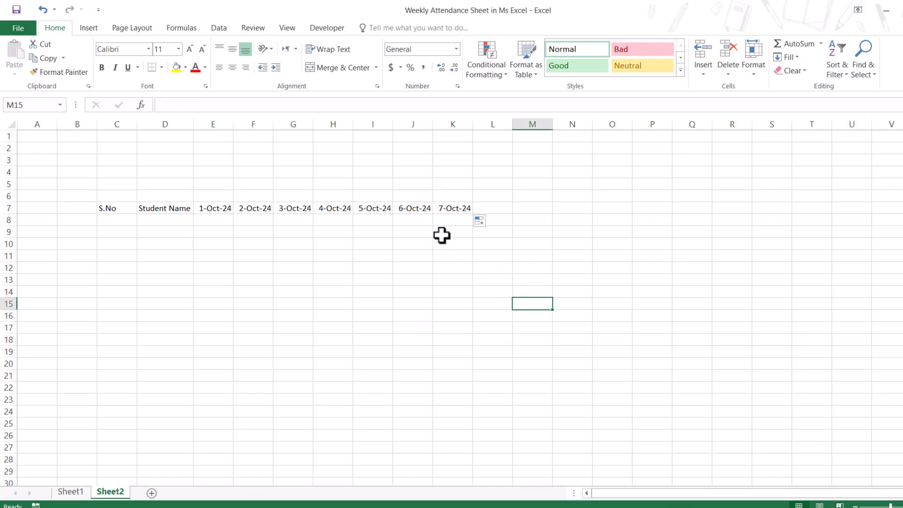
Enter the heading Total Prensent in L7 and fit column L to its text
click(496, 208)
text(Total Prensent)
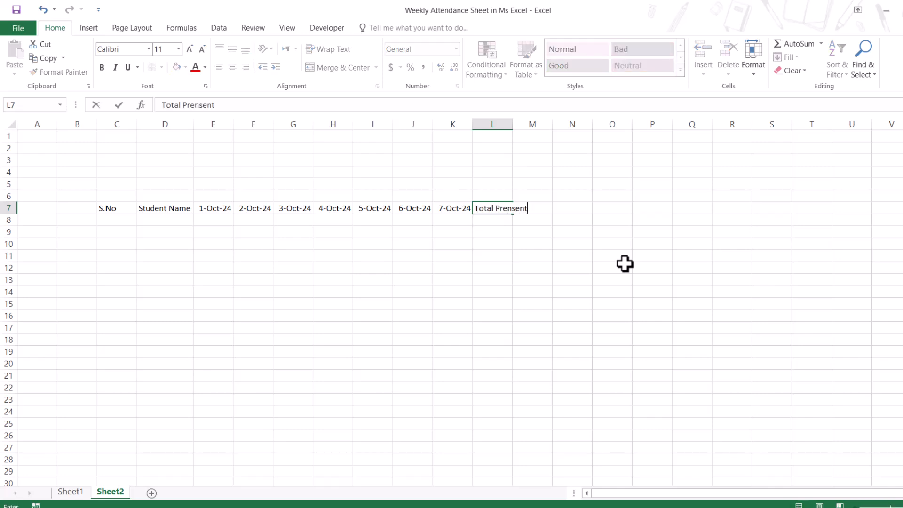
key(alt+Tab)
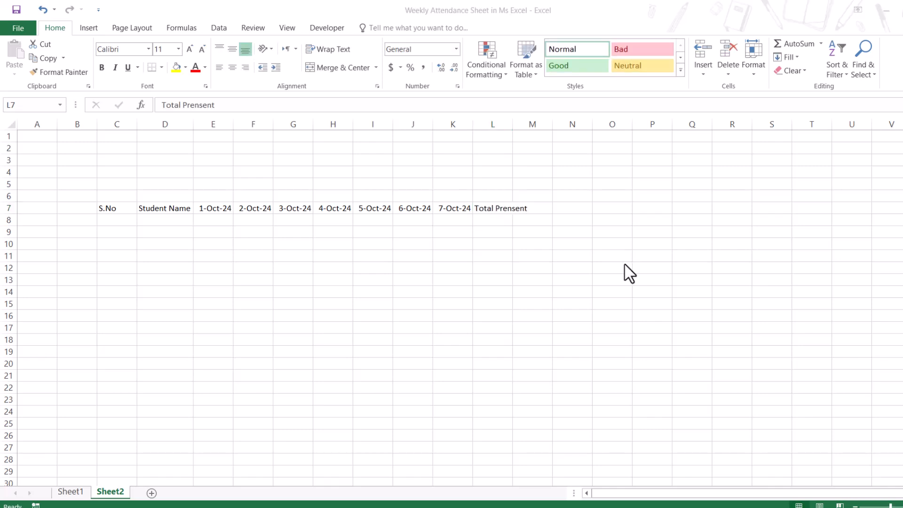
key(alt+Tab)
double_click(512, 124)
Add the headings Total Absent in M7 and Remarks in N7, and fit column M to its text
click(545, 204)
text(Total )
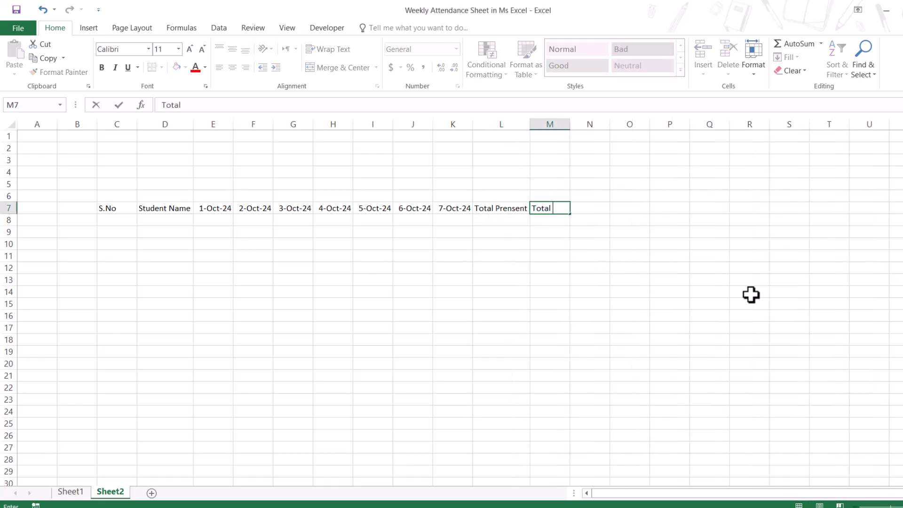
text(Absent)
key(Tab)
text(RE)
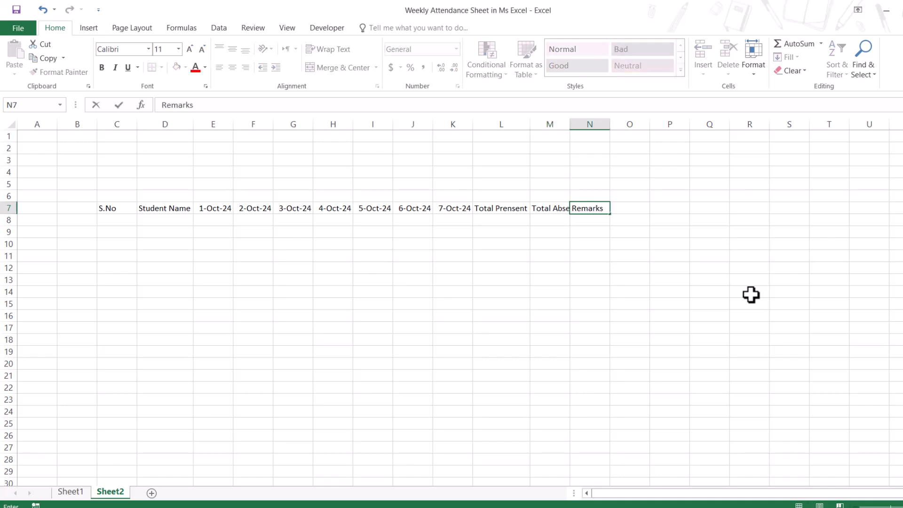
key(Return)
double_click(570, 124)
click(568, 252)
Give columns D through N one uniform, wider column width
drag(175, 207, 590, 207)
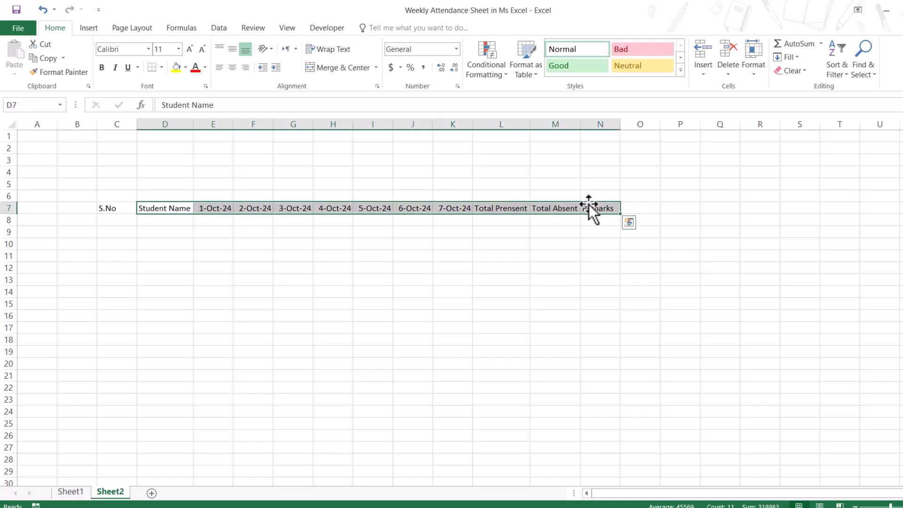
click(753, 72)
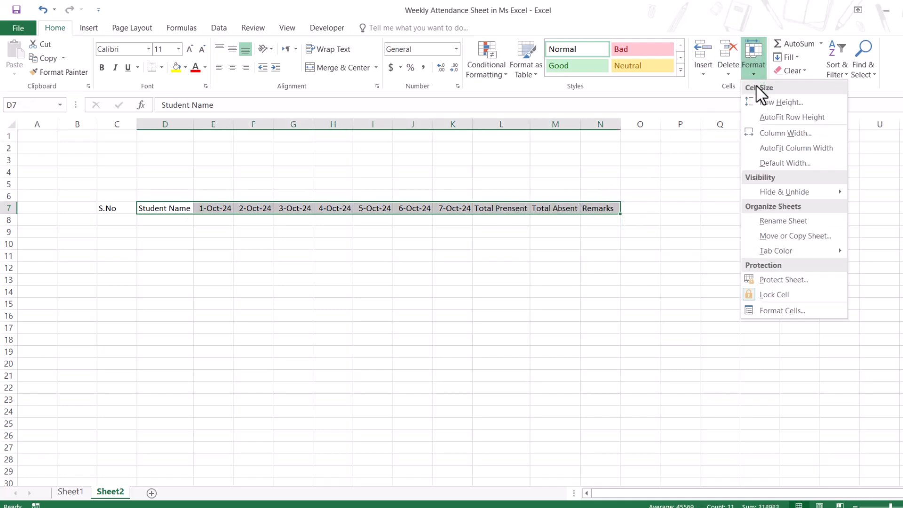
click(765, 133)
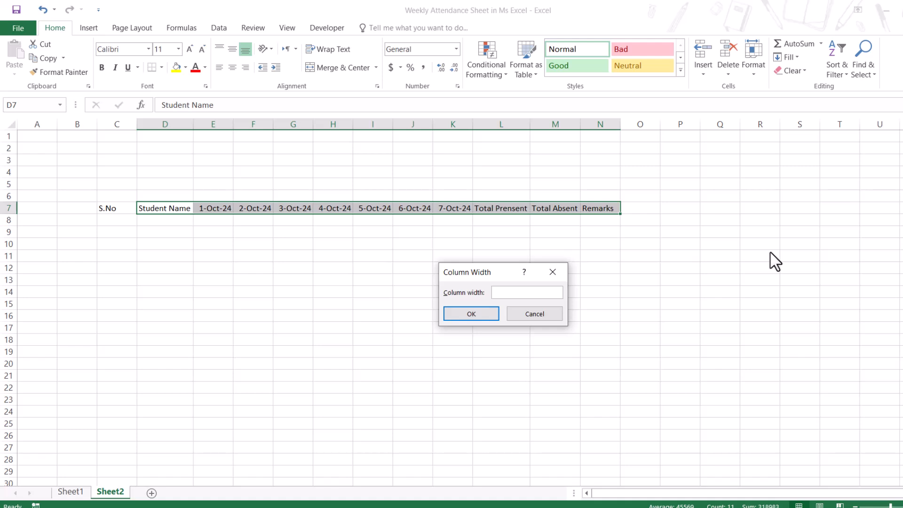
key(Return)
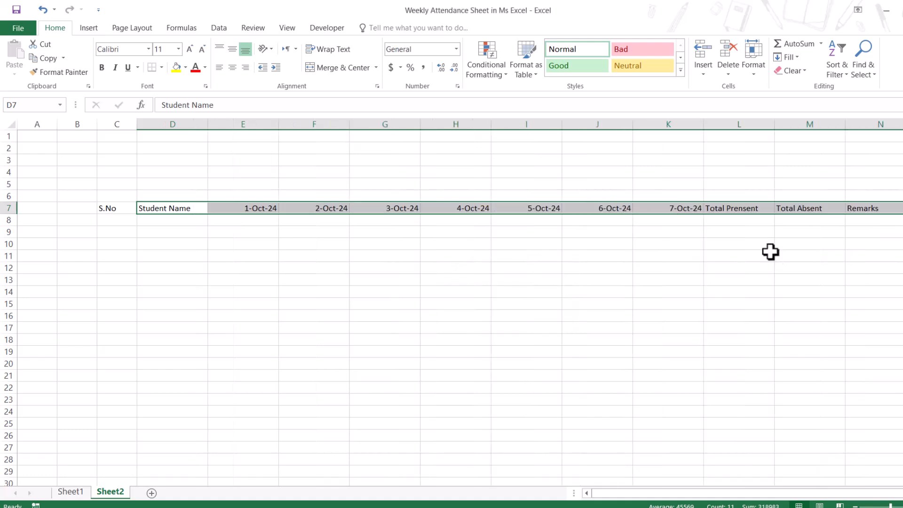
click(418, 292)
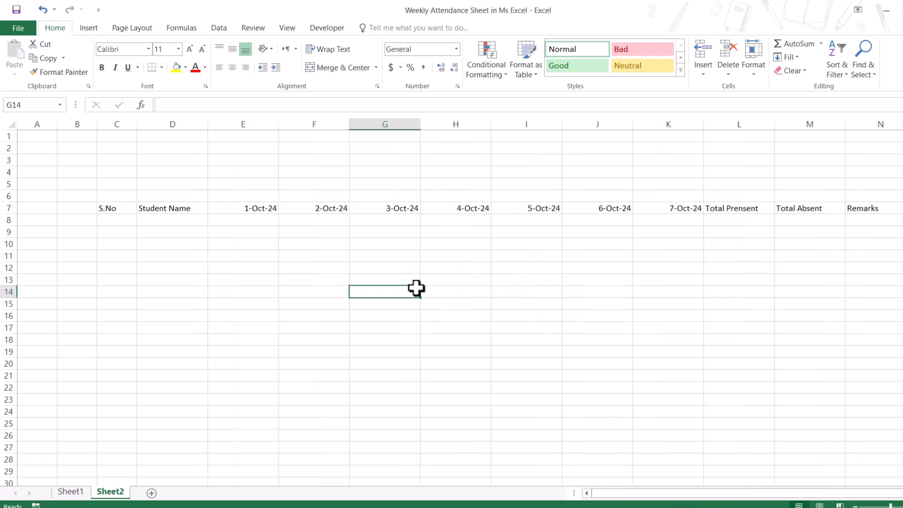
Fill the S.No column with serial numbers 1 to 15 in C8:C22
click(127, 219)
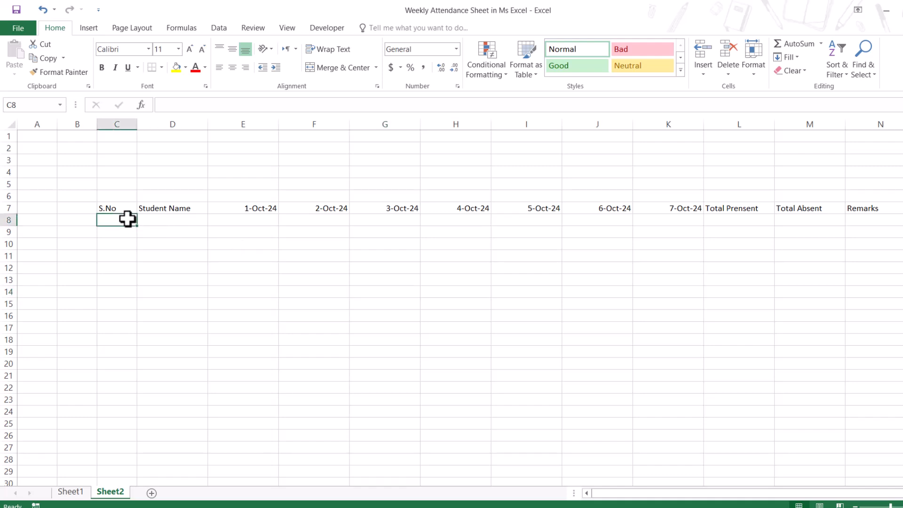
text(1)
drag(141, 228, 131, 388)
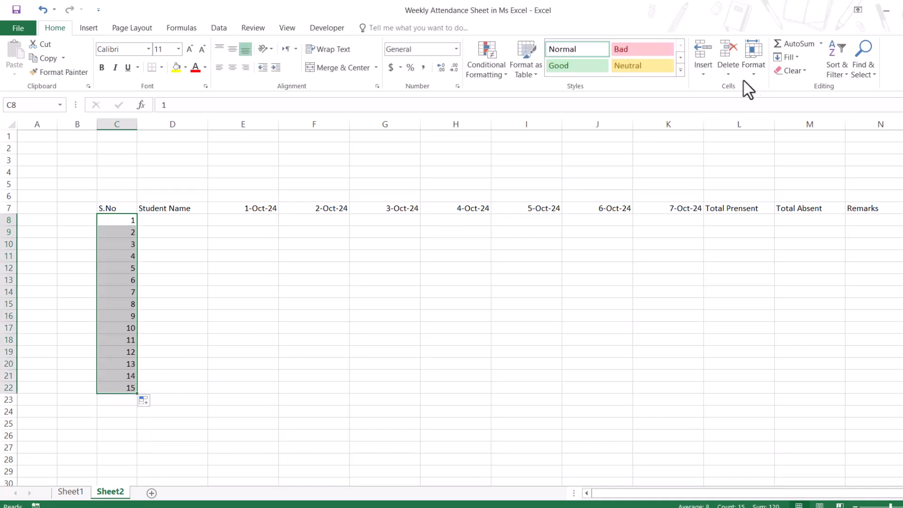
Increase the height of rows 8 to 22 and centre the serial numbers horizontally
click(754, 73)
click(778, 103)
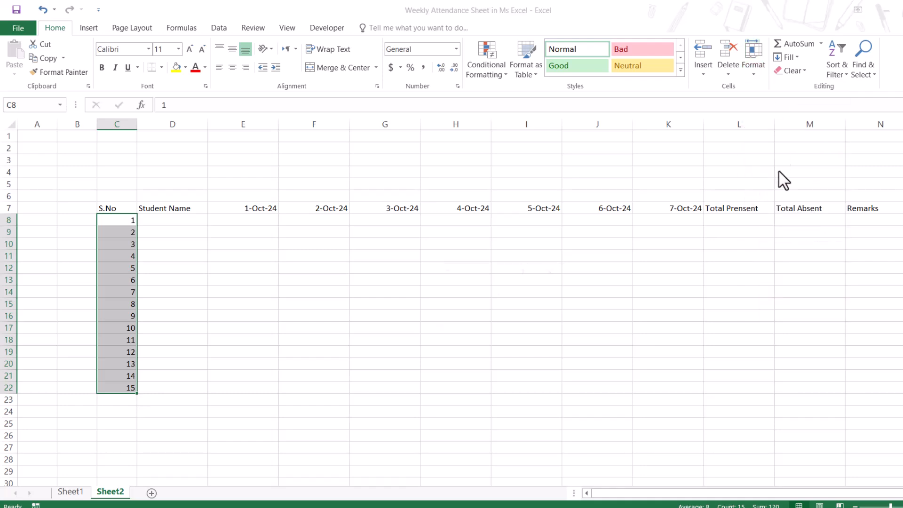
key(Return)
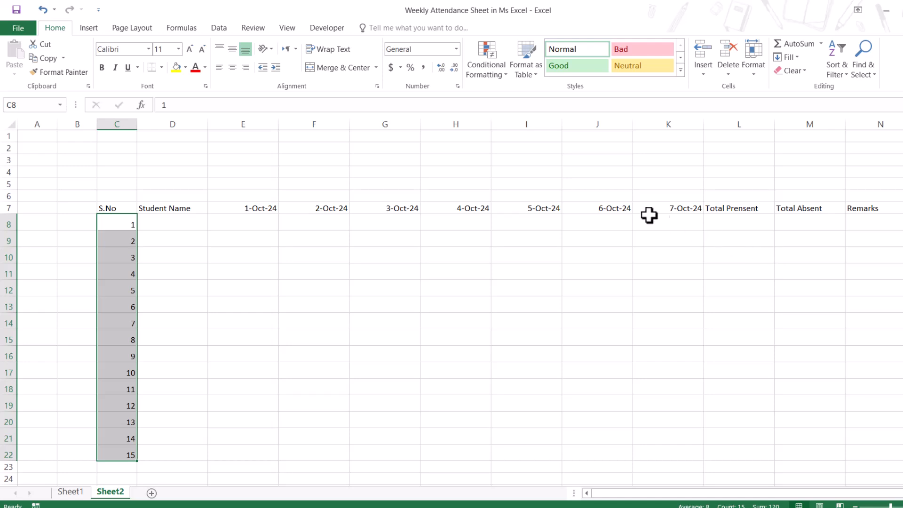
click(232, 67)
click(228, 324)
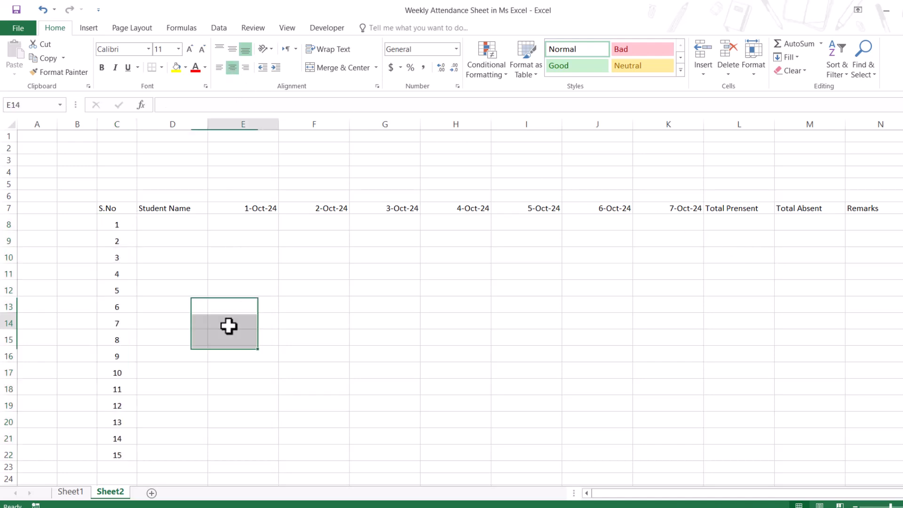
Copy the student names from C8:C22 on Sheet1 and paste them into Sheet2 starting at D8
click(176, 222)
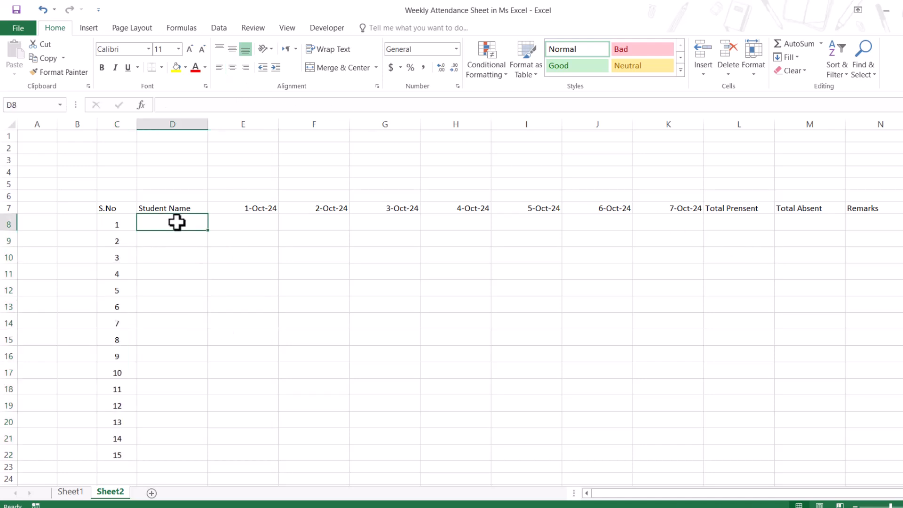
click(71, 491)
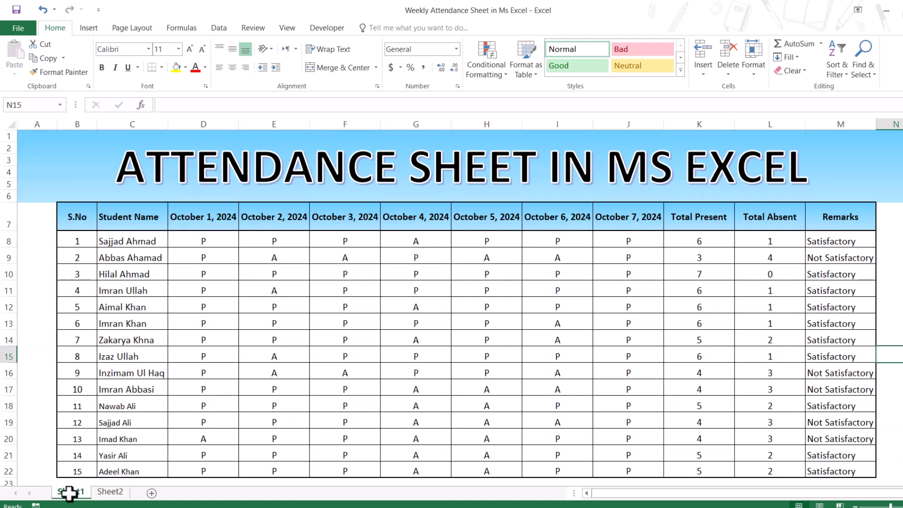
drag(149, 242, 138, 473)
key(ctrl+c)
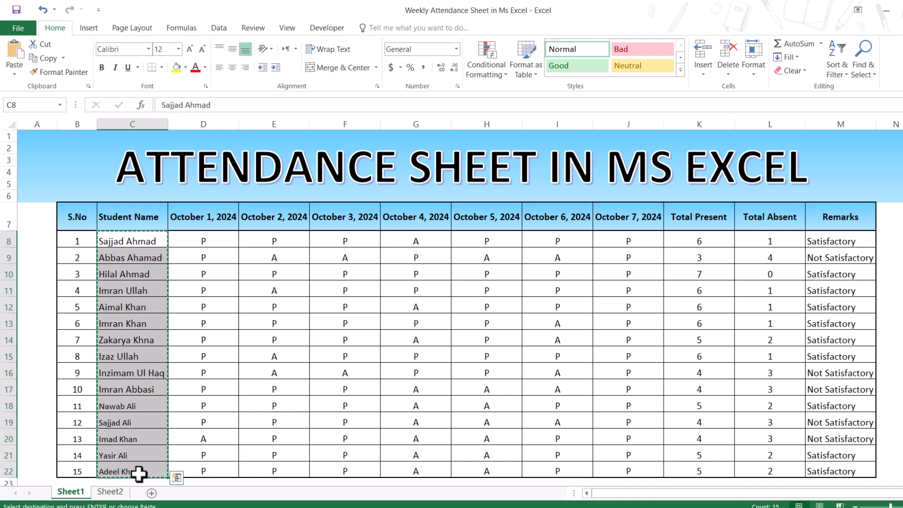
click(112, 492)
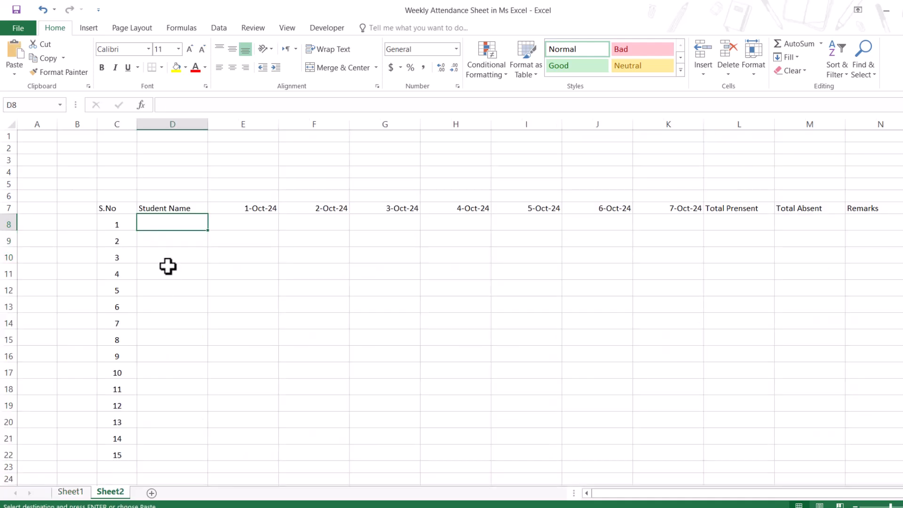
key(ctrl+v)
click(286, 317)
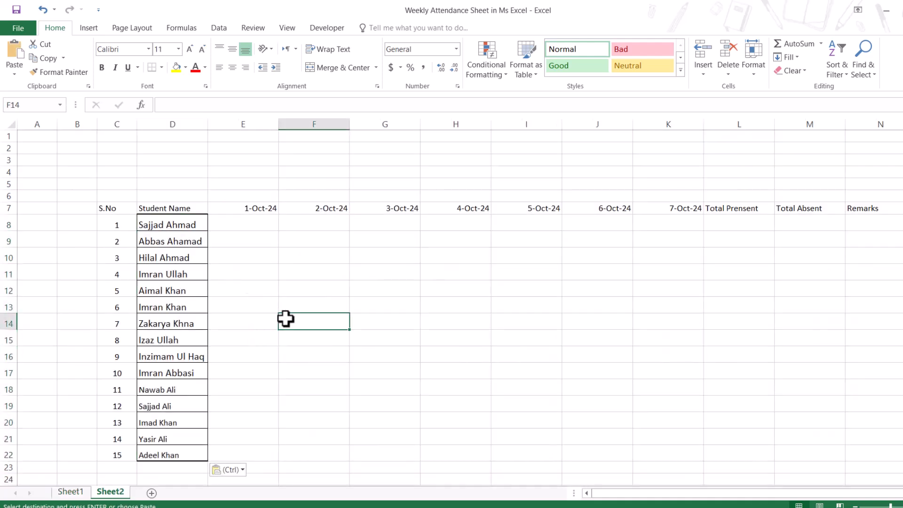
Apply all borders to the attendance table range C7:N22
mouse_move(113, 208)
mouse_down()
mouse_move(739, 288)
mouse_move(854, 413)
mouse_move(869, 453)
mouse_up()
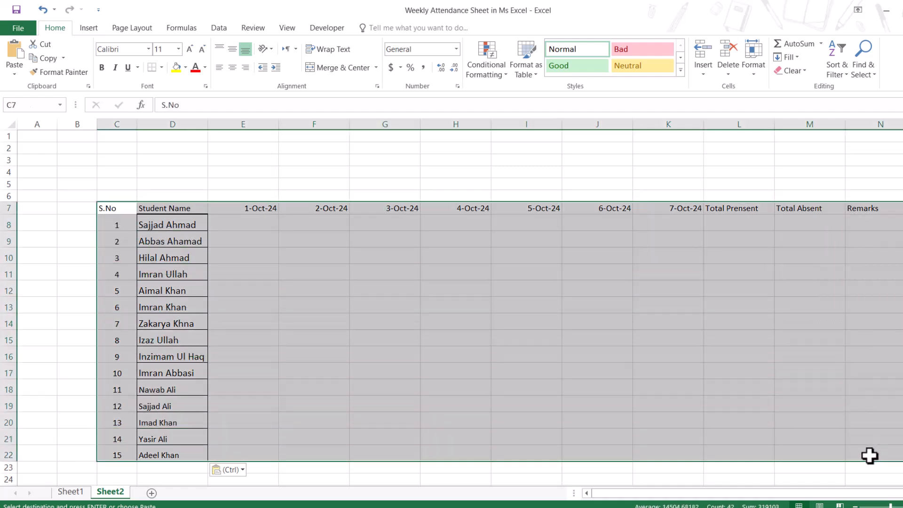
click(161, 67)
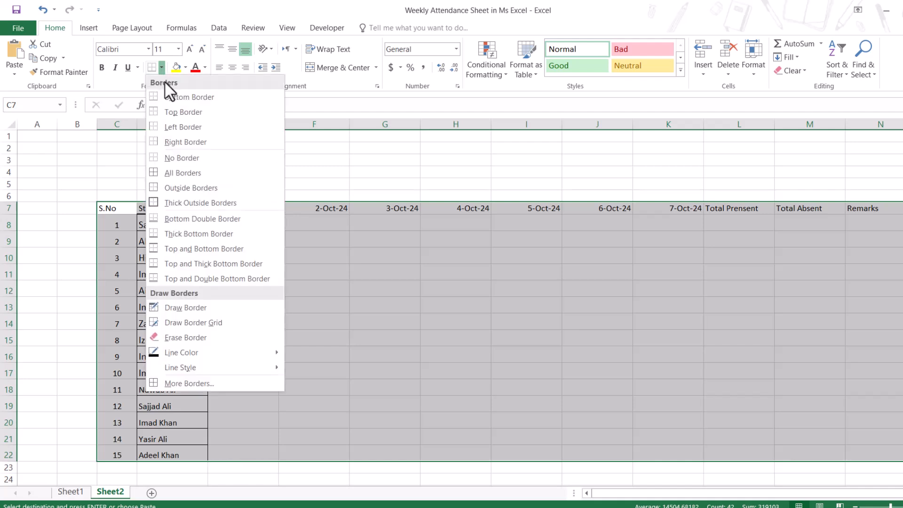
click(179, 173)
click(352, 337)
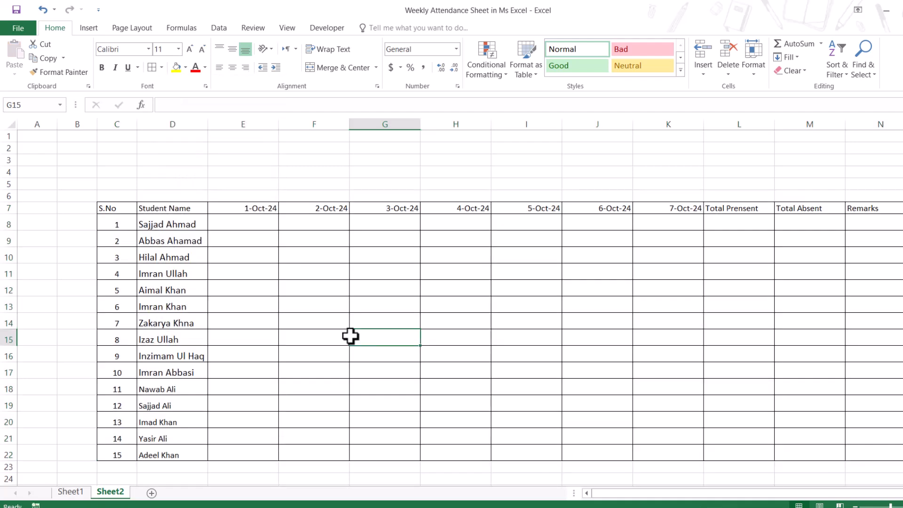
Centre the date headings in E7:K7 horizontally and make them bold
drag(268, 214, 691, 212)
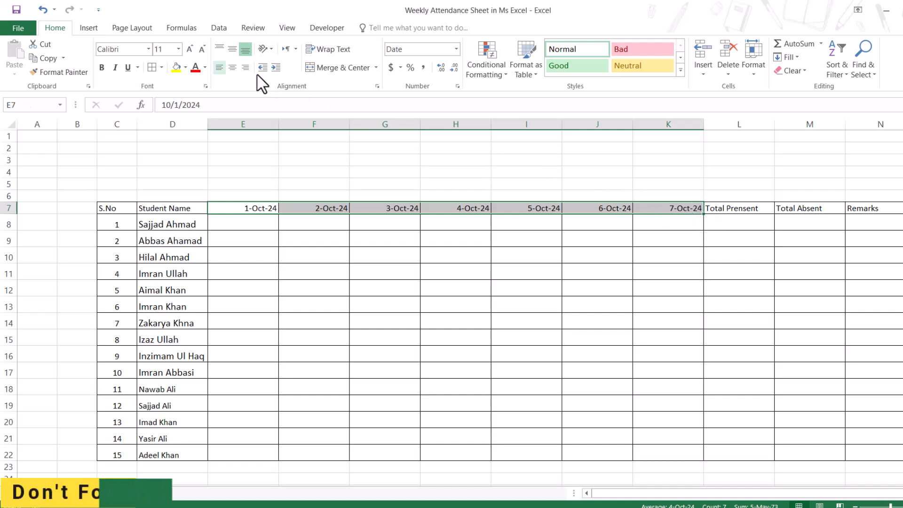
click(232, 68)
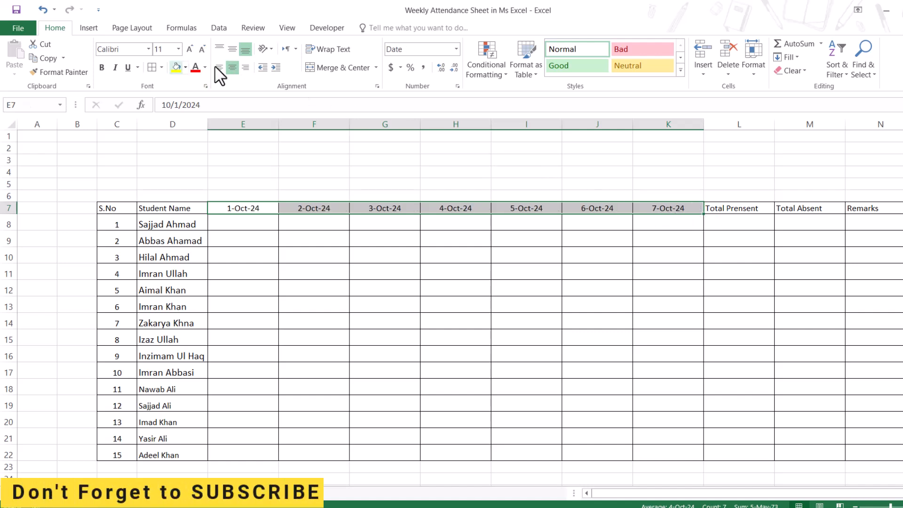
click(101, 67)
click(336, 300)
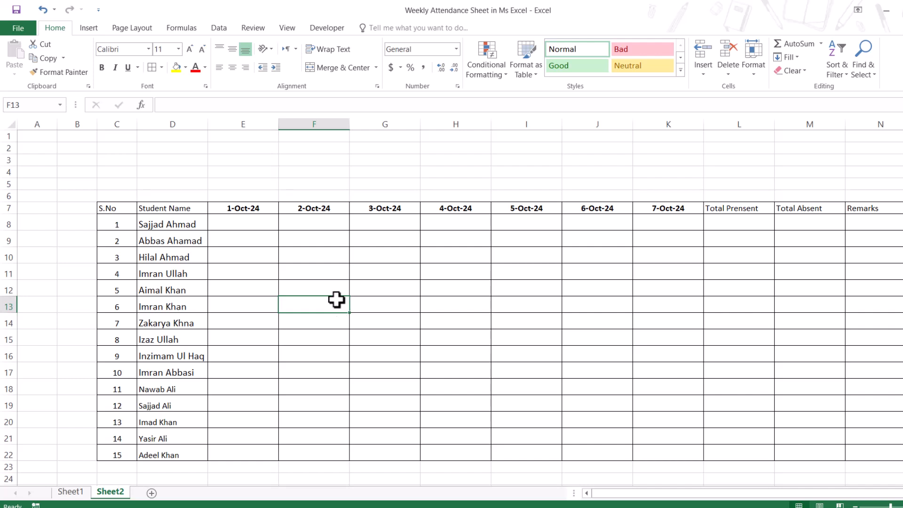
Increase the height of header row 7 and middle-align the headings in C7:N7 vertically
drag(12, 219, 14, 237)
drag(103, 225, 870, 228)
click(232, 47)
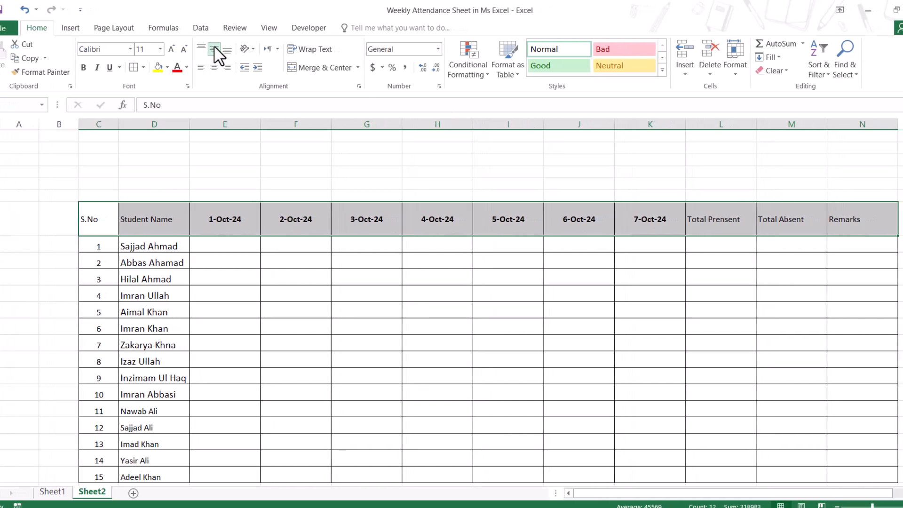
click(315, 306)
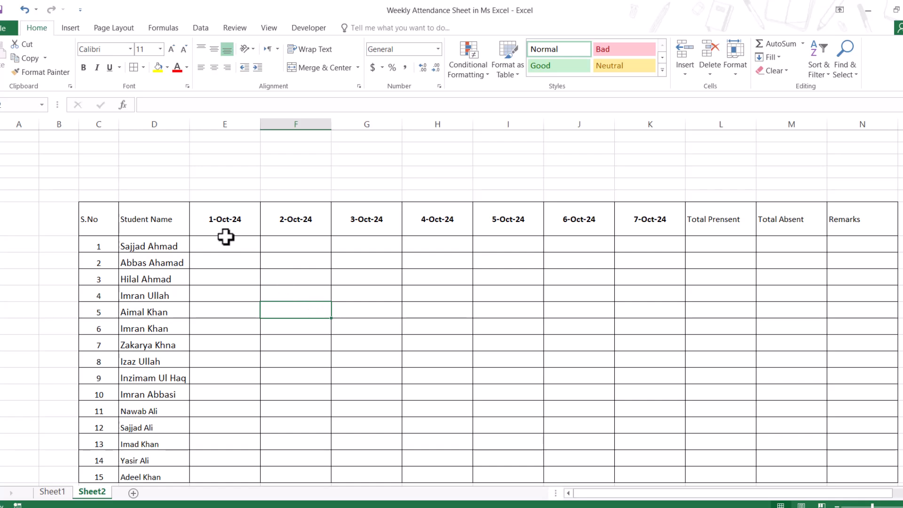
Merge and centre the empty range C1:N6 above the table
drag(100, 139, 855, 190)
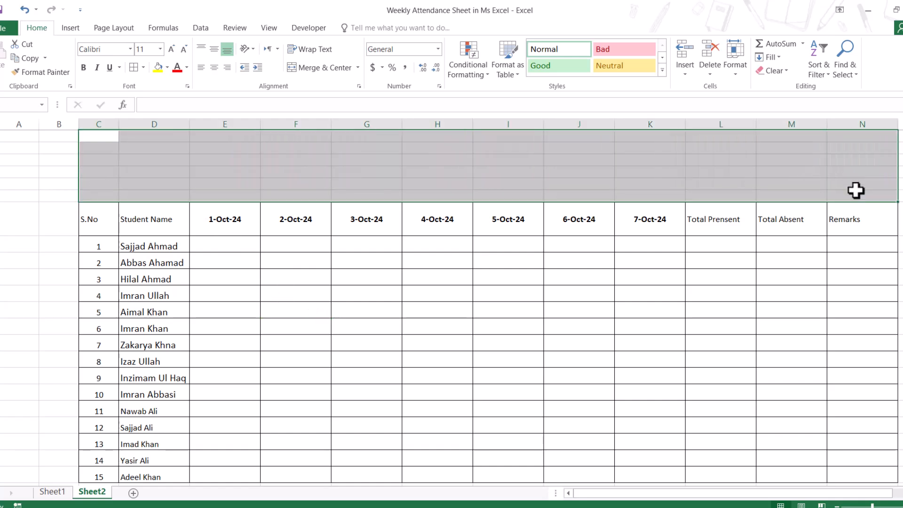
click(317, 67)
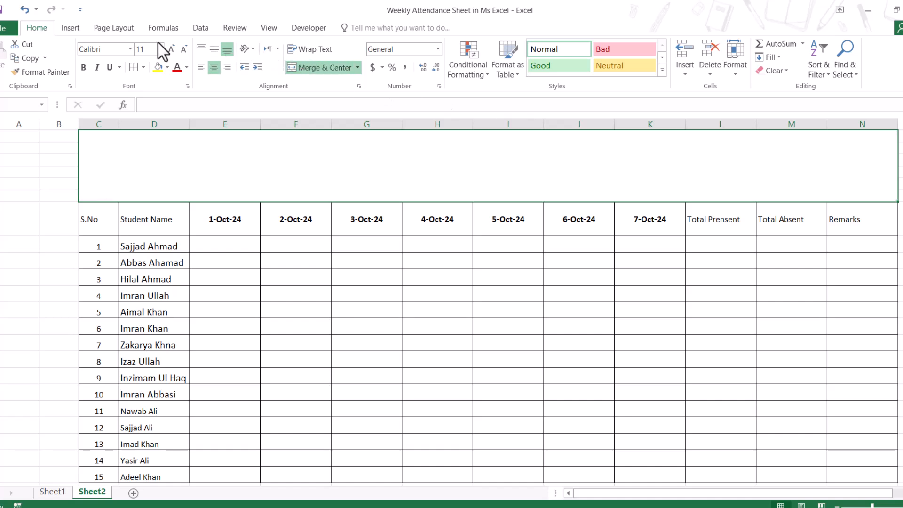
Insert black WordArt with a blue shadow reading Weekly Attendance Sheet and place it over the merged title area
click(71, 28)
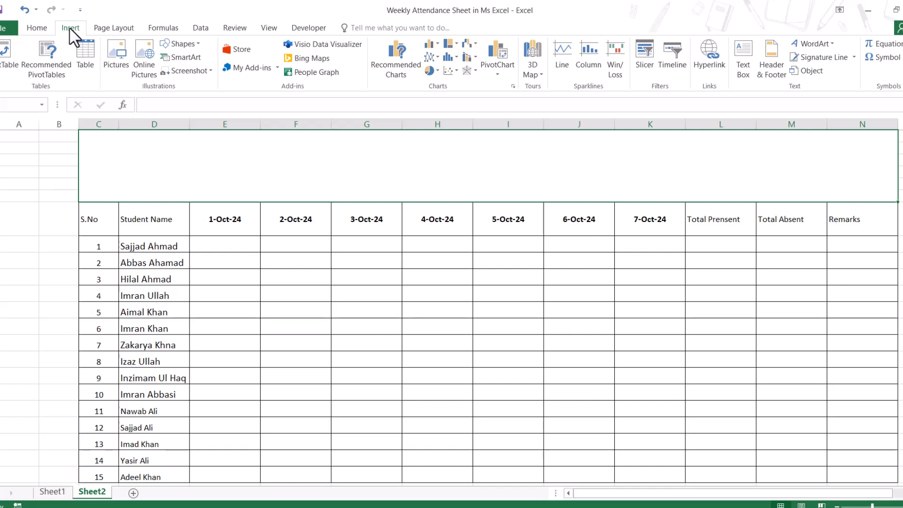
click(816, 44)
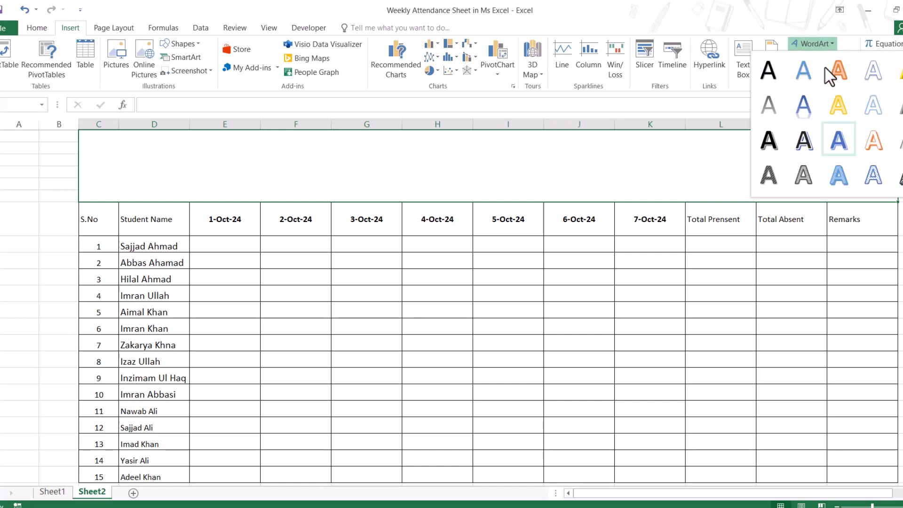
click(809, 134)
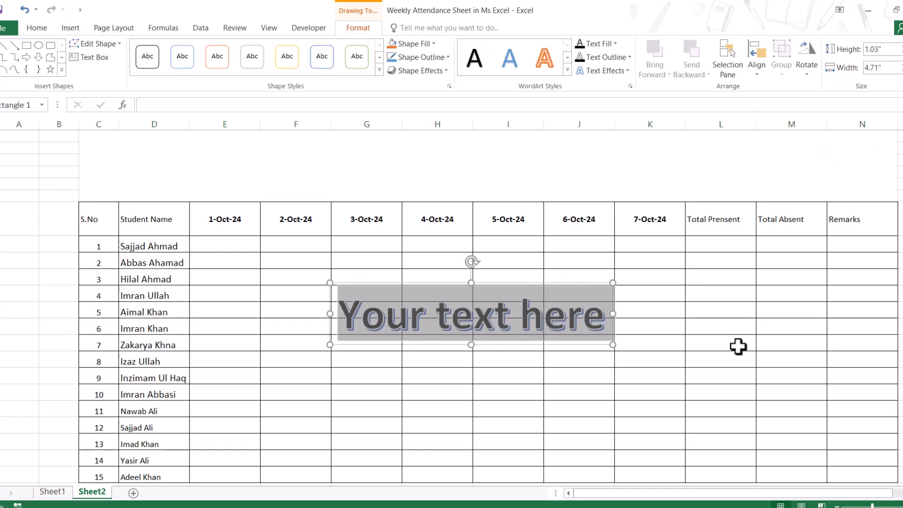
text(Week)
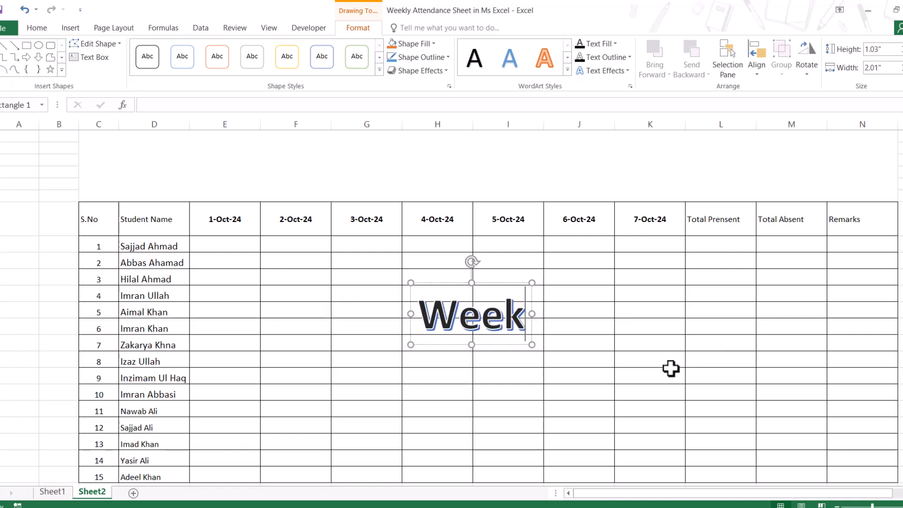
text(ly Attend)
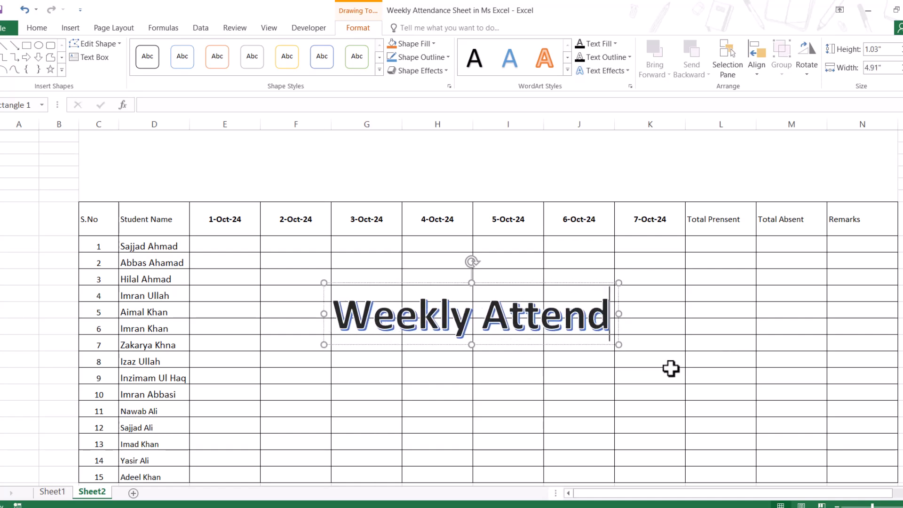
text(ance Sheet)
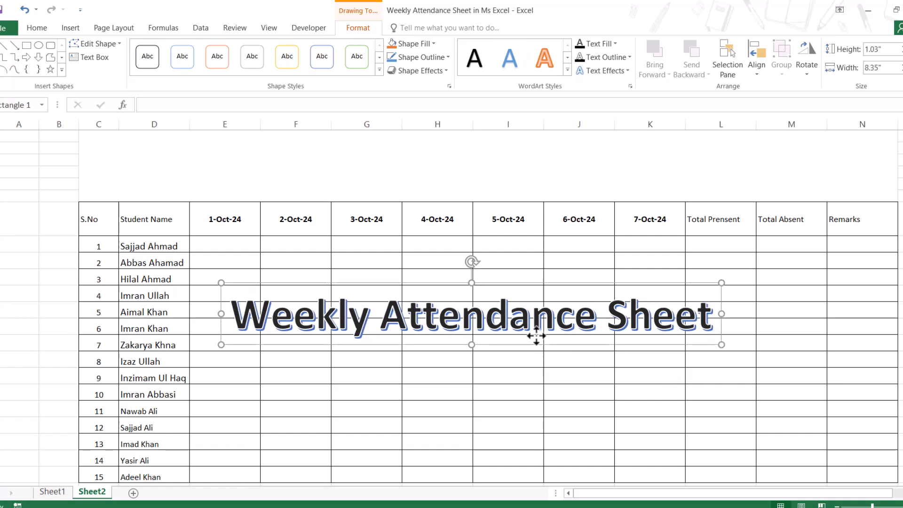
drag(536, 348, 508, 195)
click(577, 347)
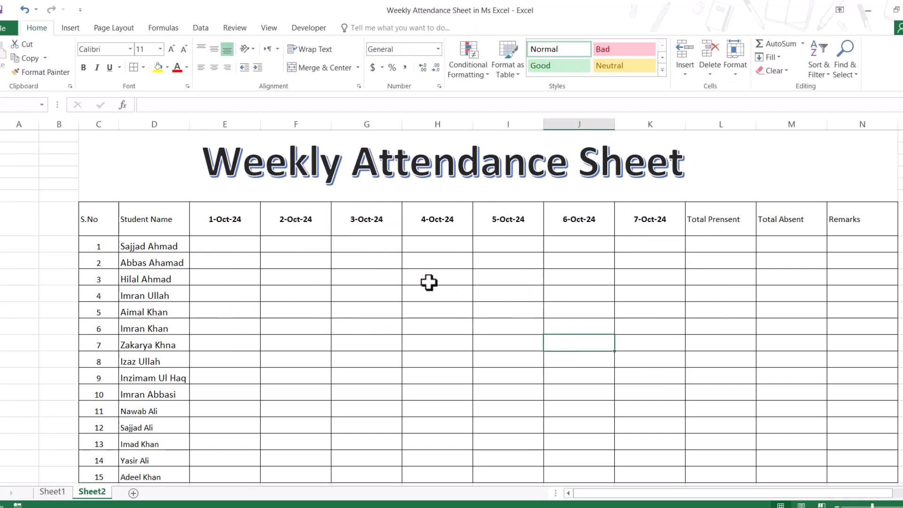
Set up a two-colour gradient fill for the merged title cell, with teal as Color 1 and pale cyan as Color 2
click(161, 164)
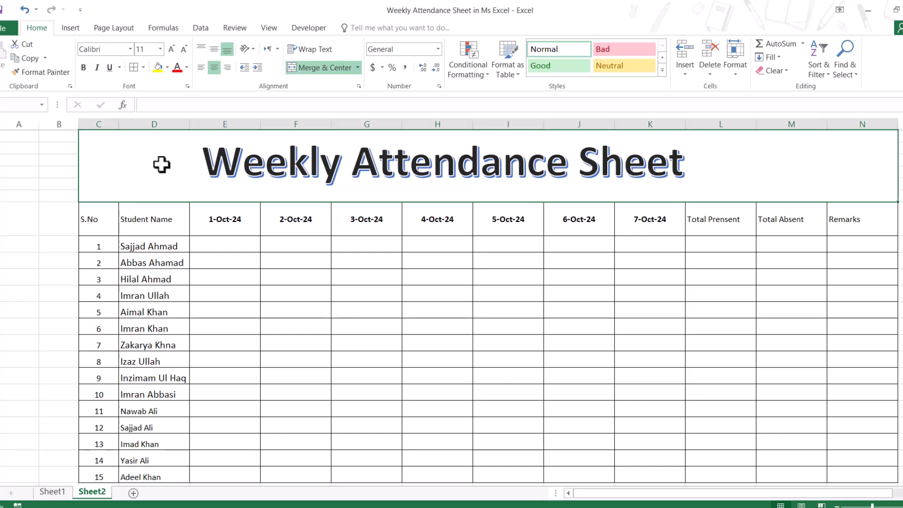
right_click(161, 165)
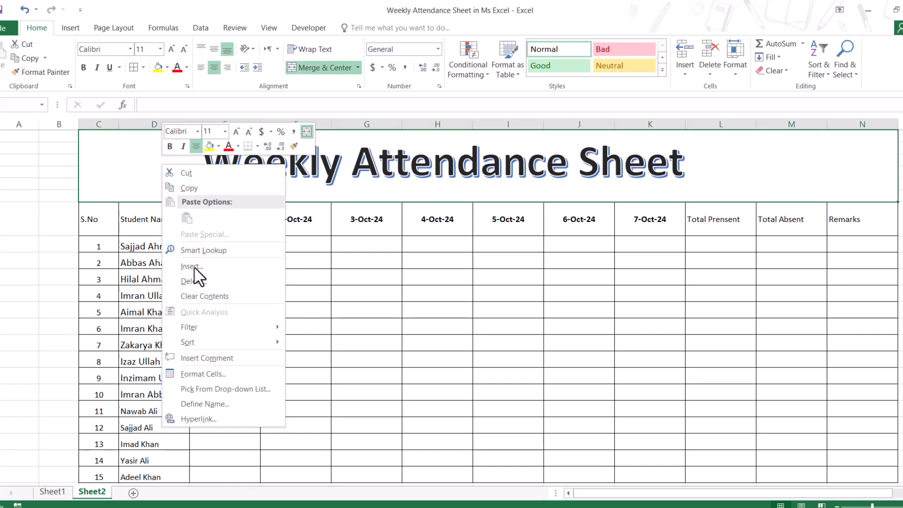
click(230, 375)
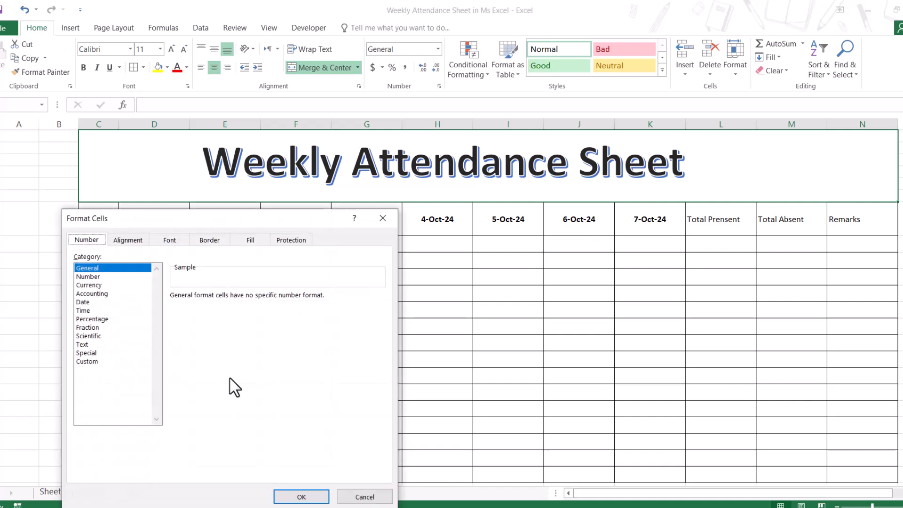
click(249, 241)
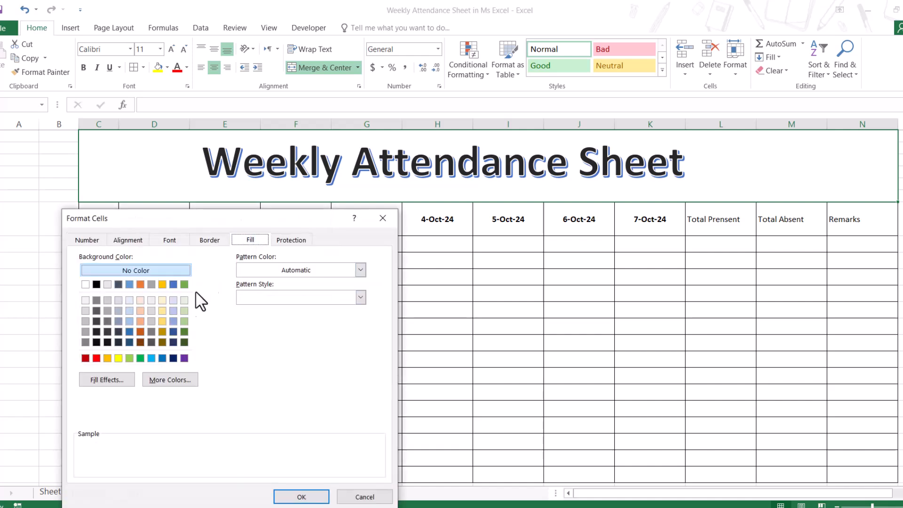
click(113, 381)
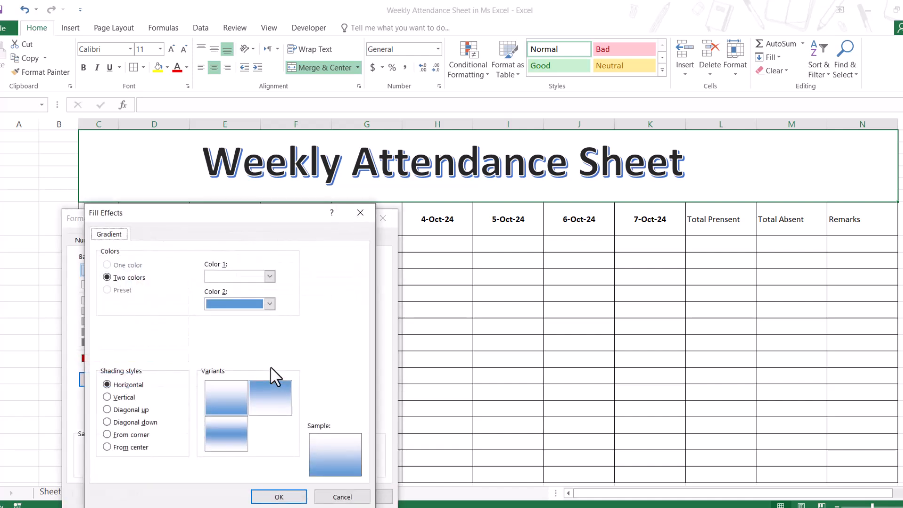
click(269, 276)
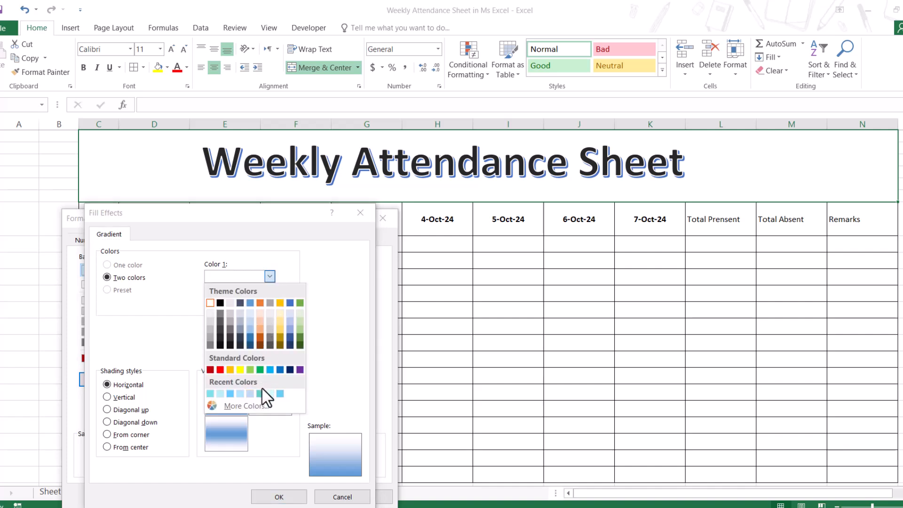
click(261, 392)
click(269, 304)
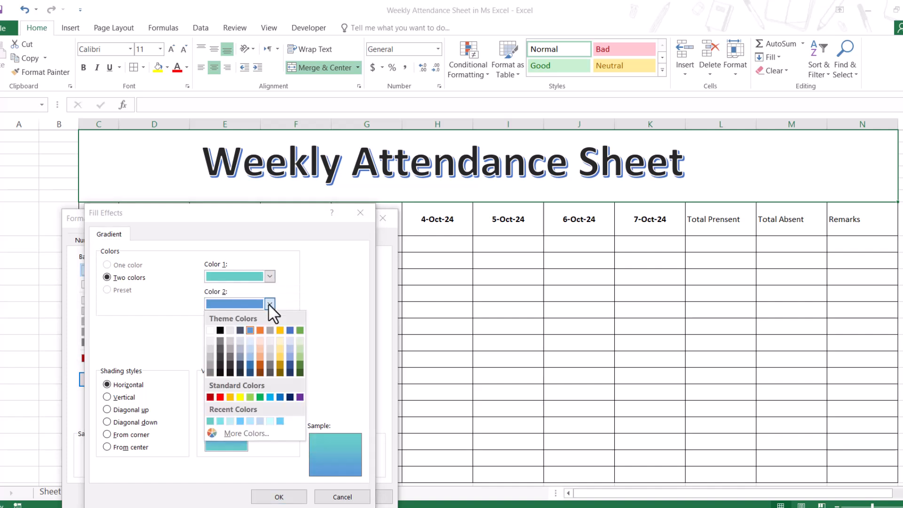
click(270, 421)
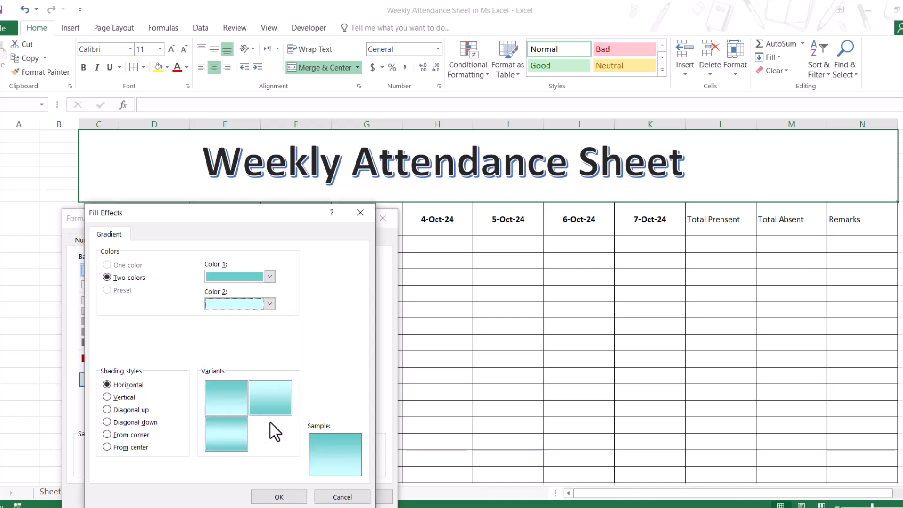
Change the title banner gradient's Color 1 to sky blue, keep Color 2 pale cyan, and apply the fill to the merged title cell
click(270, 303)
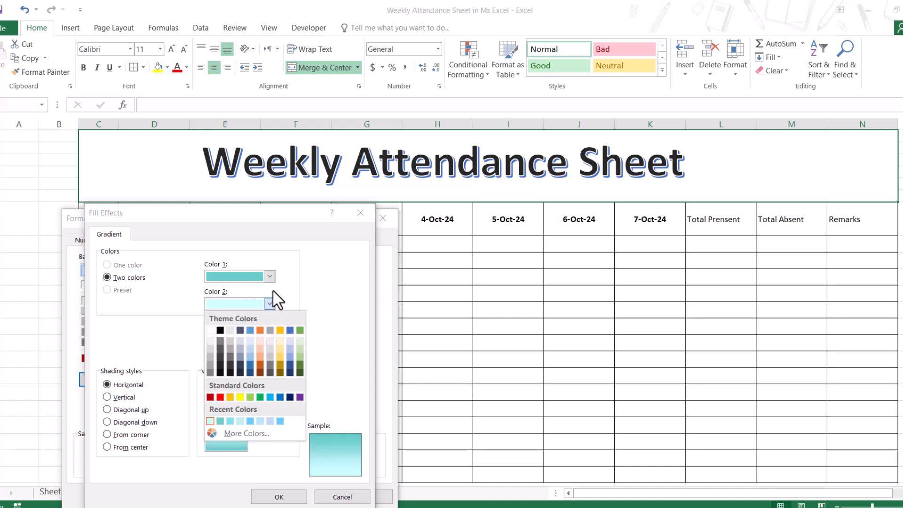
click(271, 276)
click(270, 276)
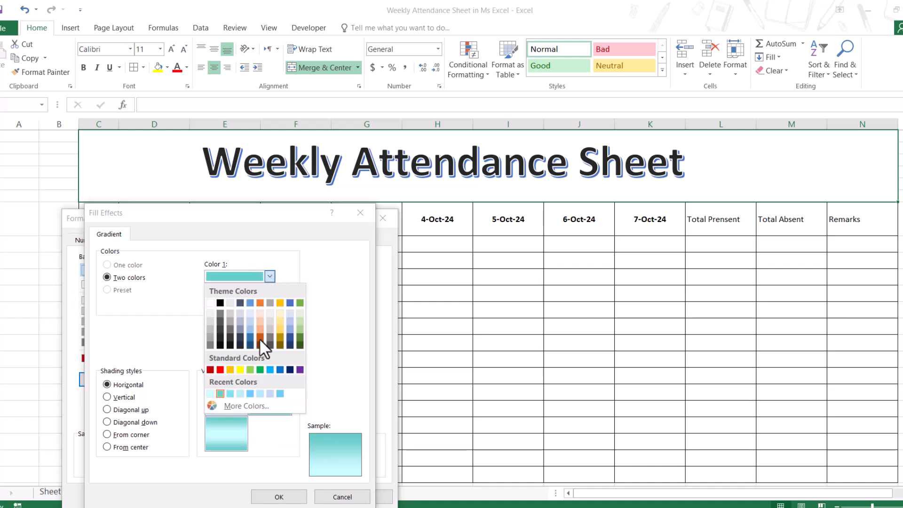
click(250, 393)
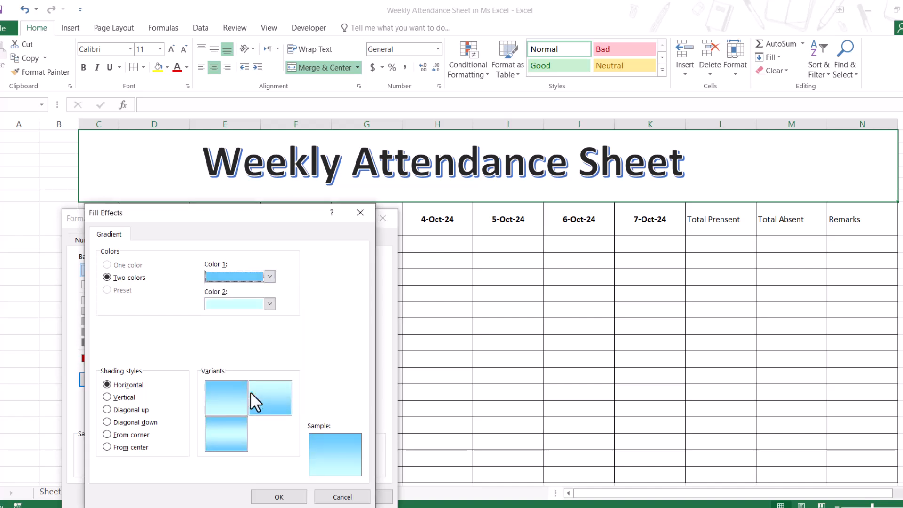
click(269, 303)
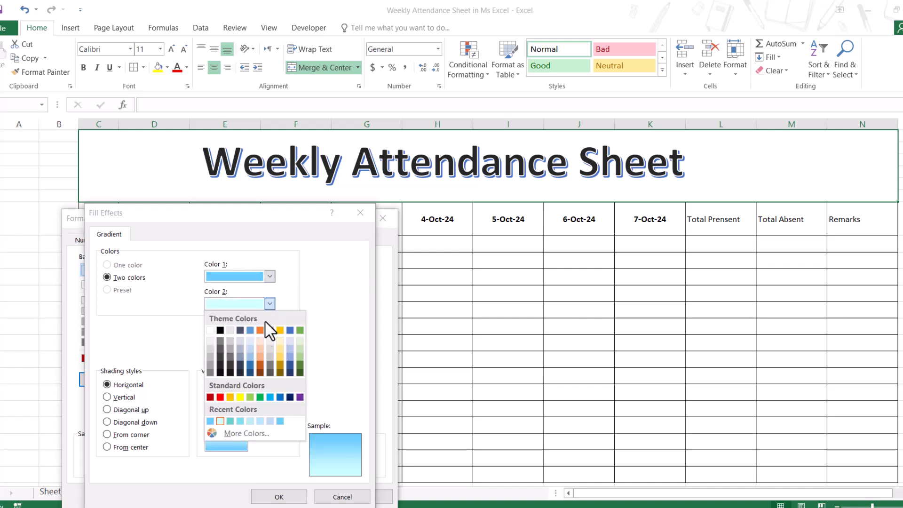
click(237, 430)
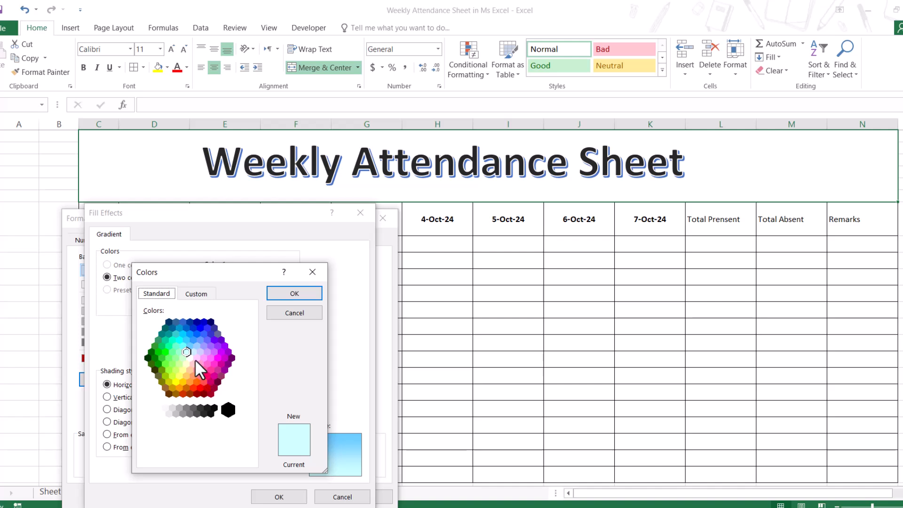
click(283, 293)
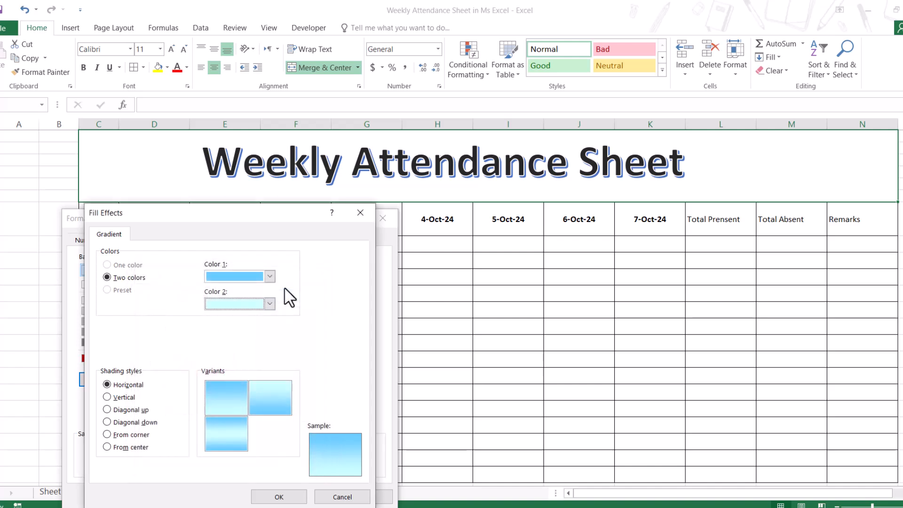
click(279, 496)
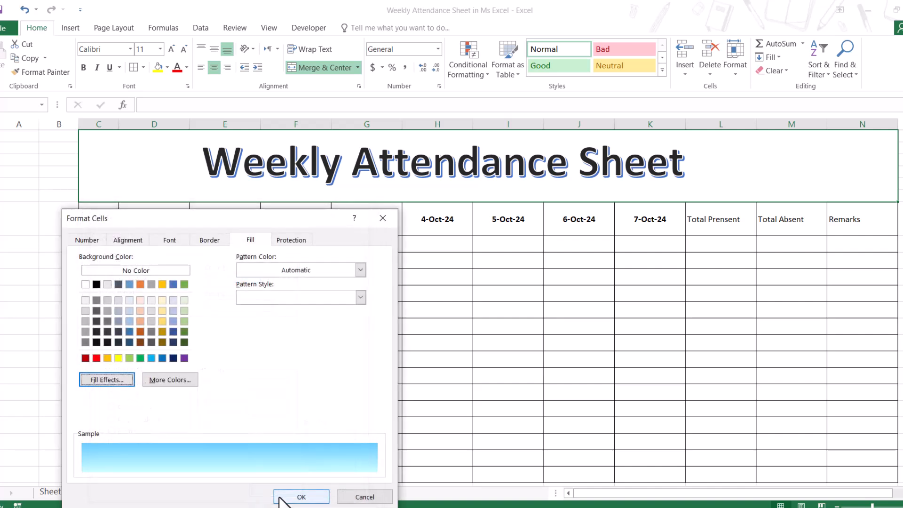
click(301, 497)
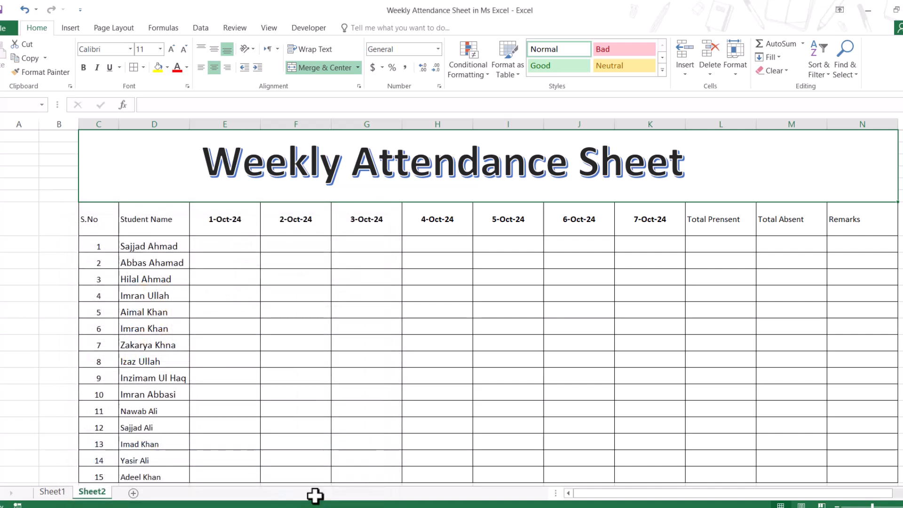
click(550, 331)
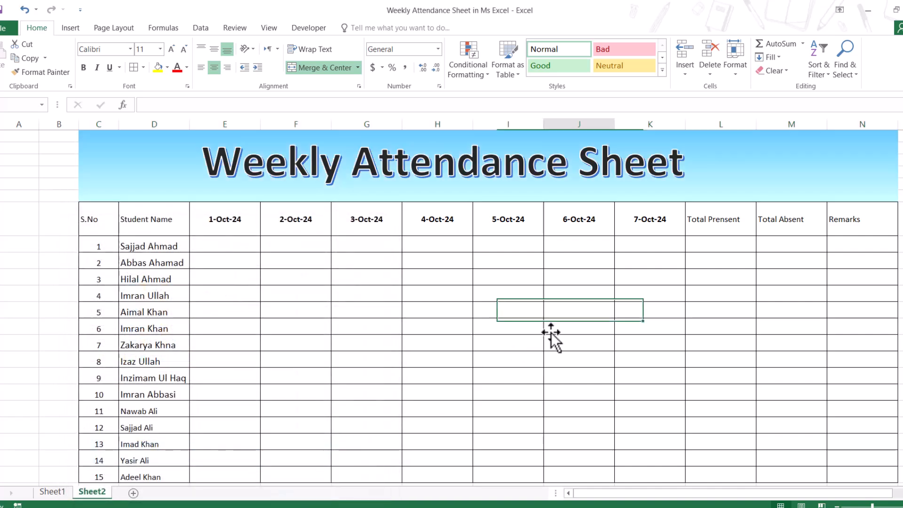
Move the Weekly Attendance Sheet WordArt to the right so it sits centred on the title banner
click(627, 189)
drag(627, 189, 679, 192)
click(665, 317)
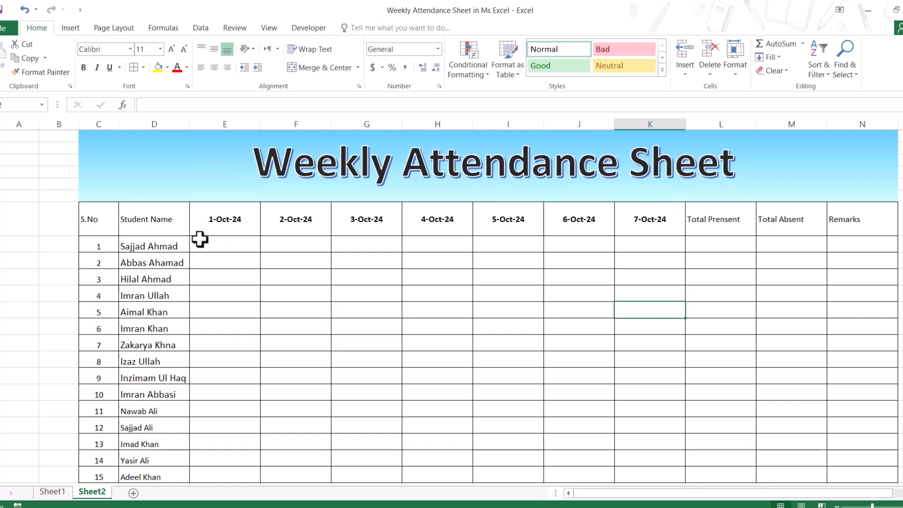
Set up a two-colour gradient fill for header row C7:N7 with turquoise as Color 1 and sky blue as Color 2
drag(94, 222, 844, 224)
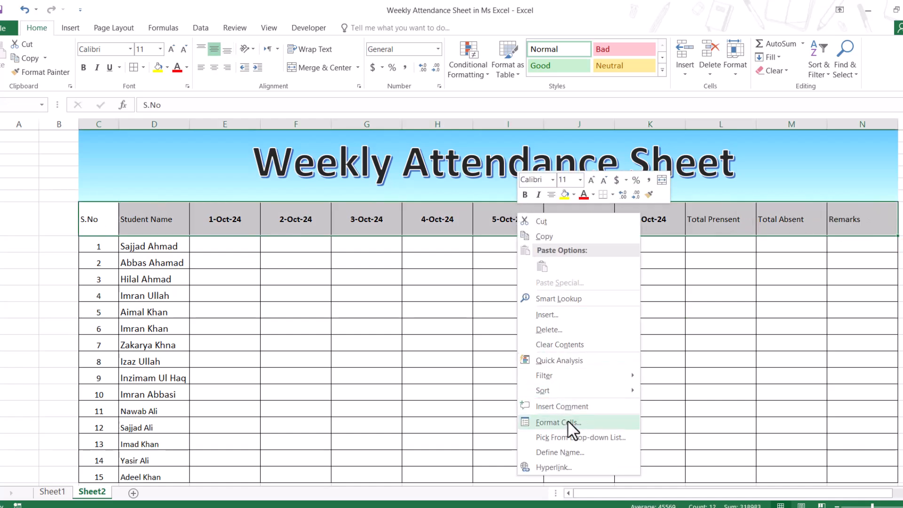
click(570, 427)
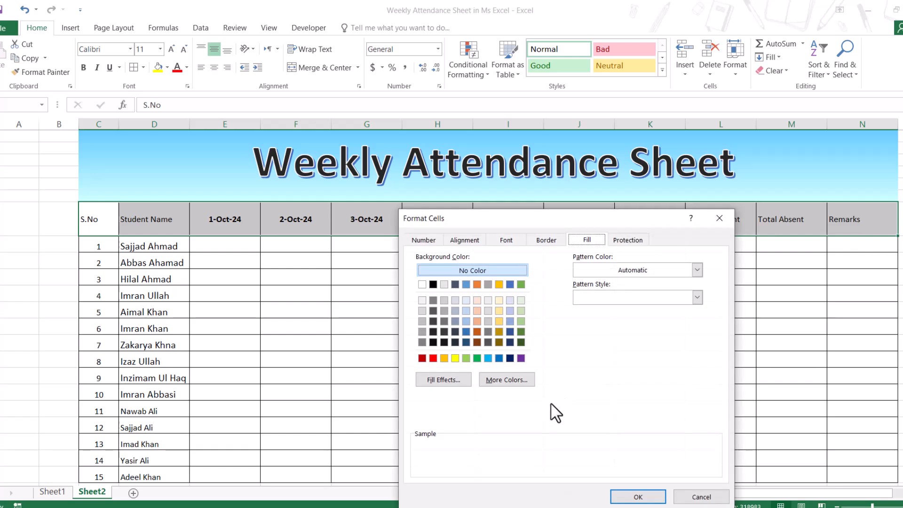
click(444, 380)
click(444, 382)
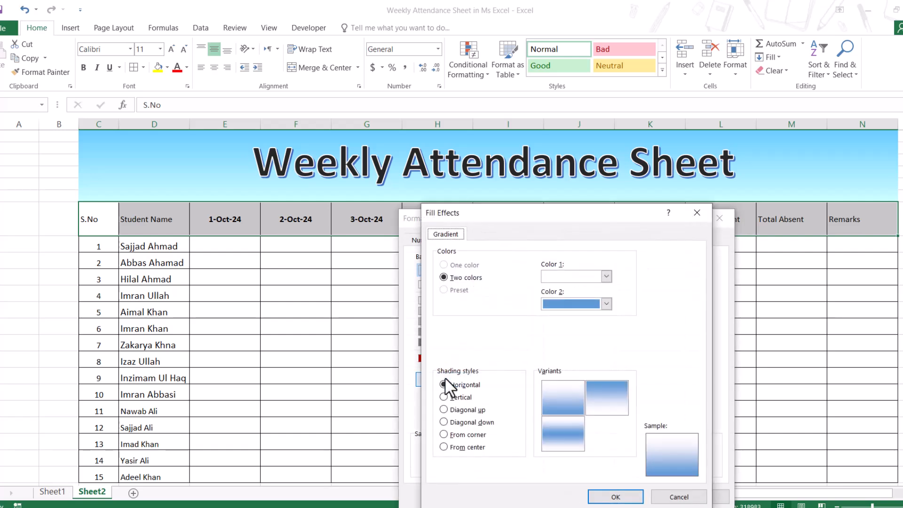
click(606, 275)
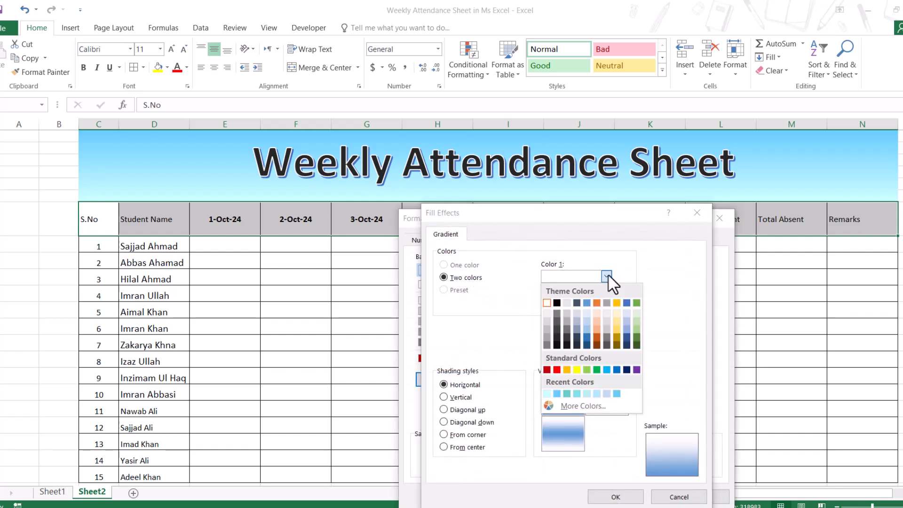
click(606, 275)
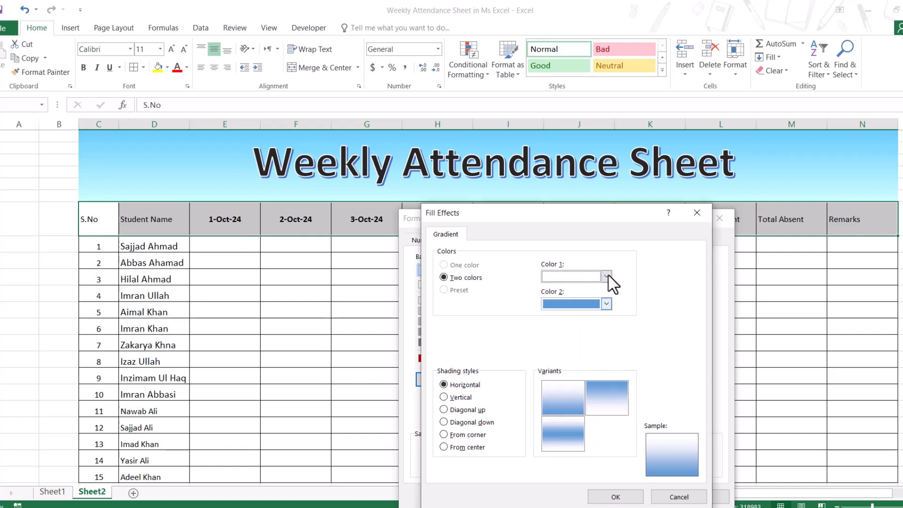
click(607, 276)
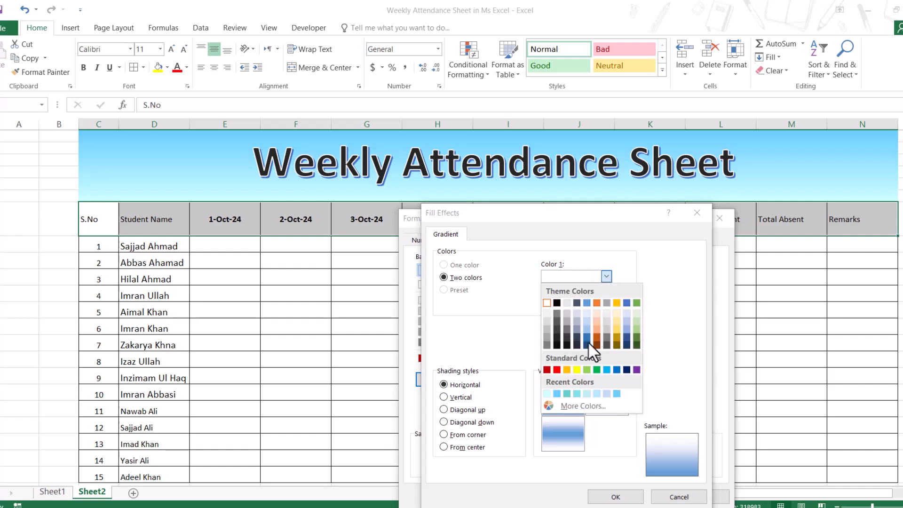
click(577, 393)
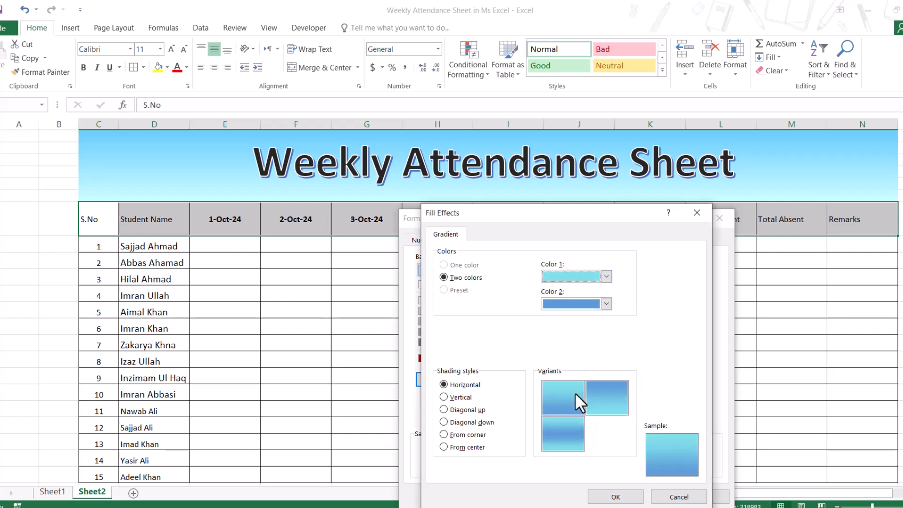
click(607, 304)
click(567, 420)
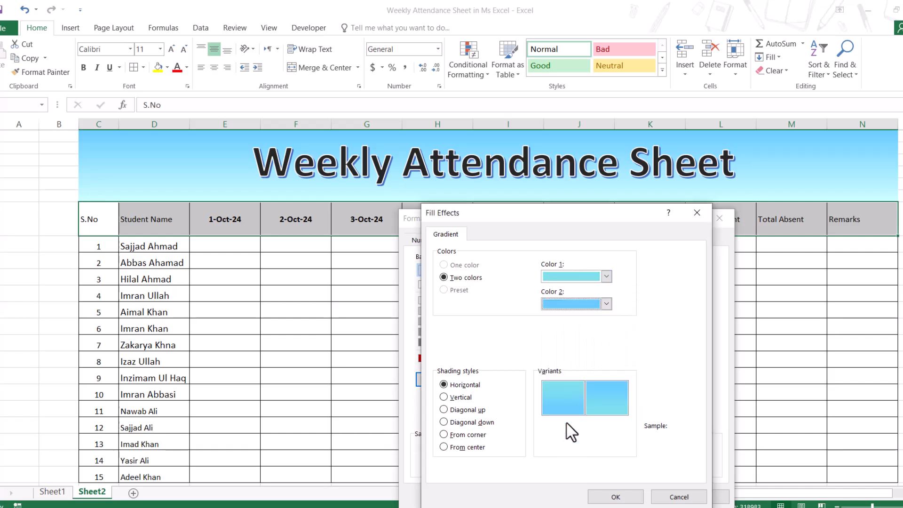
Set the header gradient's Color 2 to a custom light blue with RGB 159, 223, 255
click(606, 304)
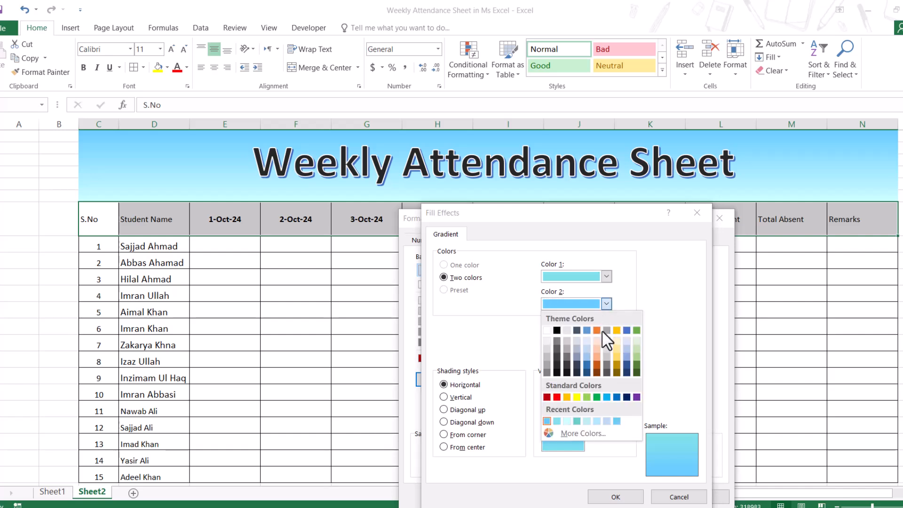
click(589, 421)
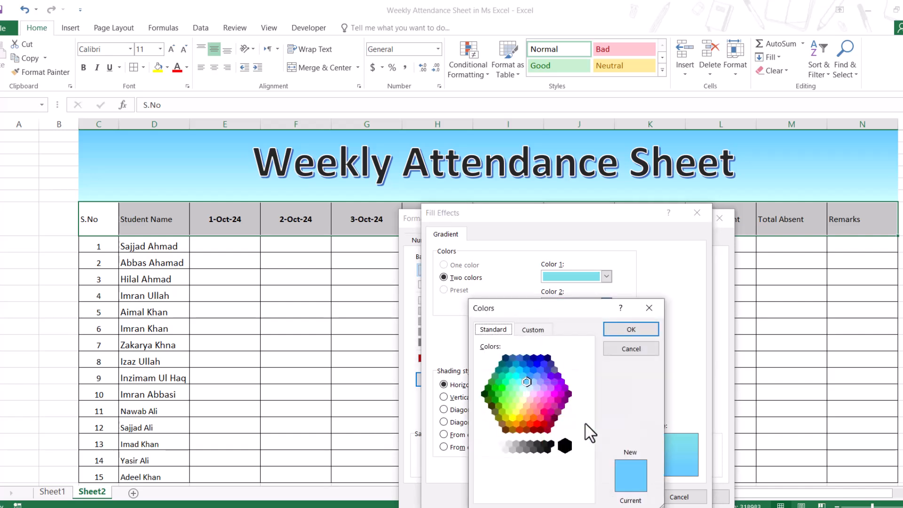
click(534, 330)
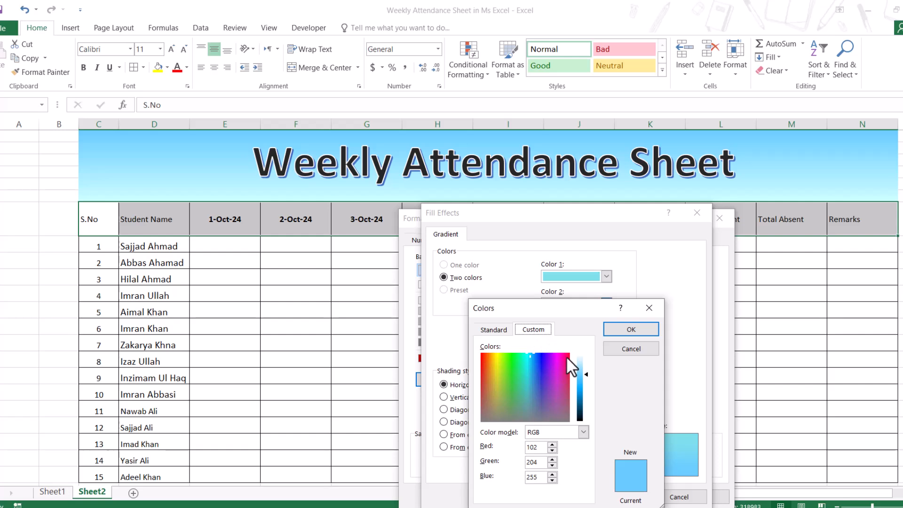
drag(588, 373, 586, 368)
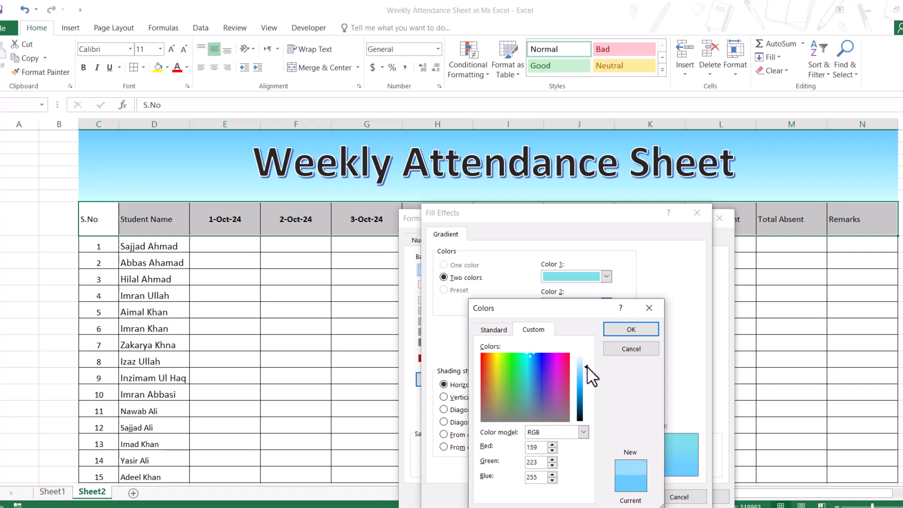
click(630, 328)
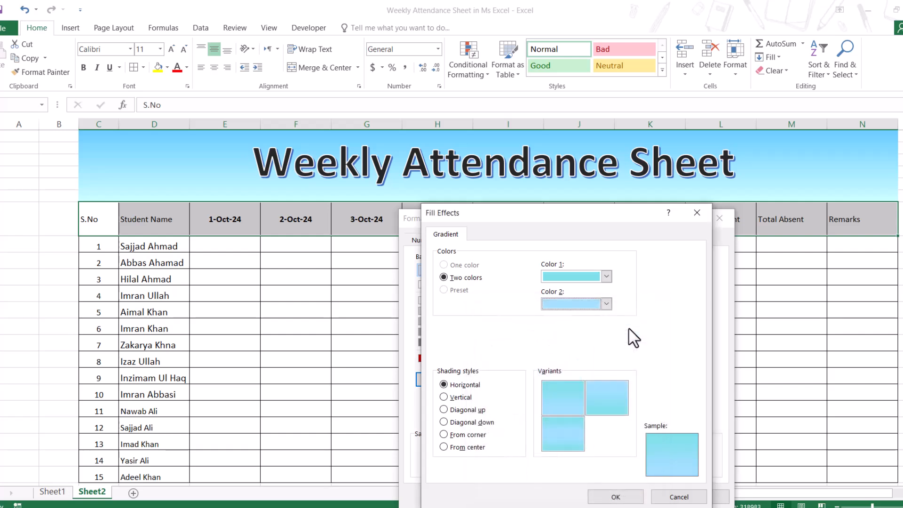
Set the header gradient's Color 1 to sky blue, choose the first horizontal variant, and apply the fill to the header row
click(606, 276)
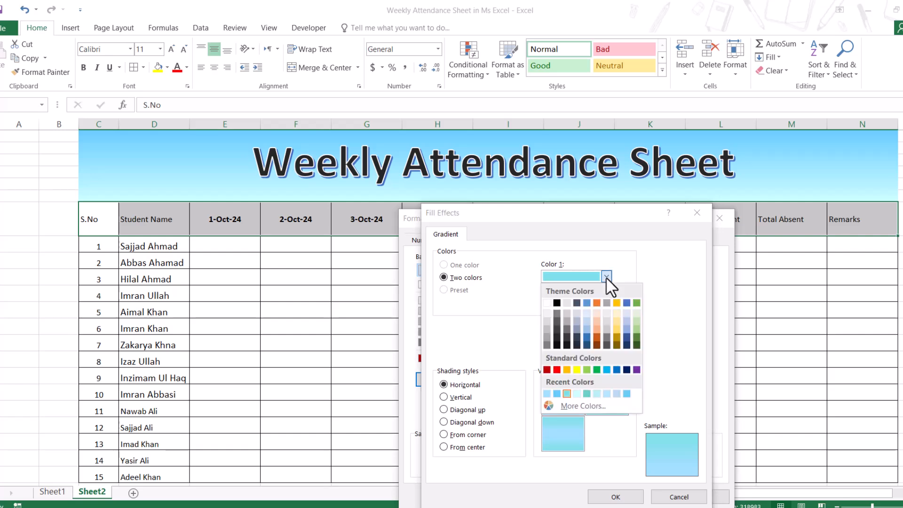
click(557, 393)
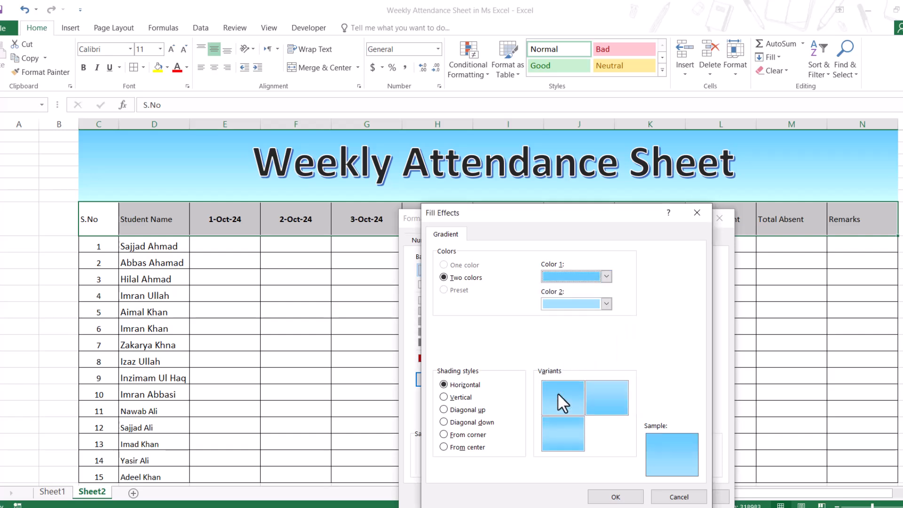
click(561, 402)
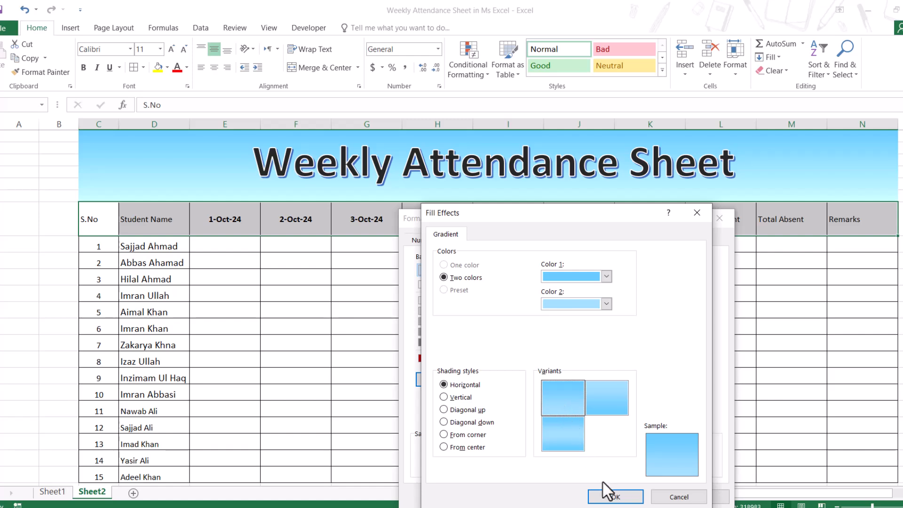
click(613, 496)
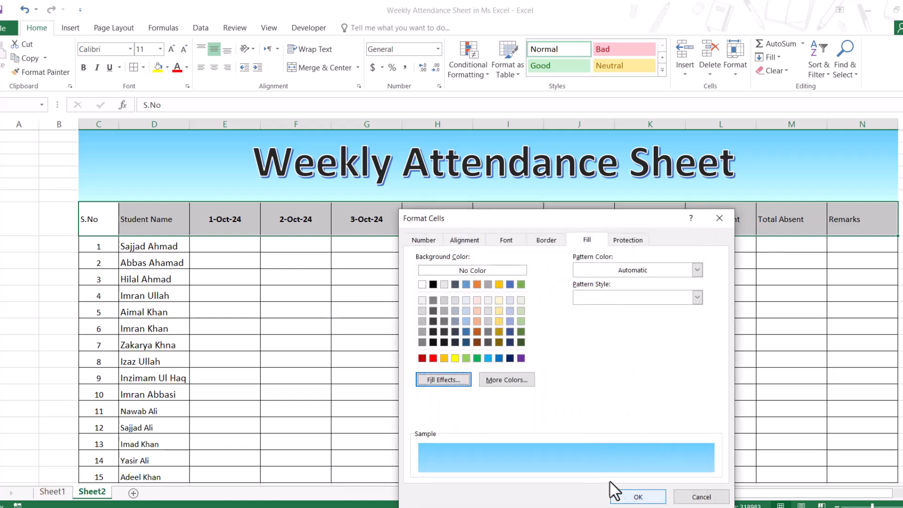
click(621, 495)
click(447, 352)
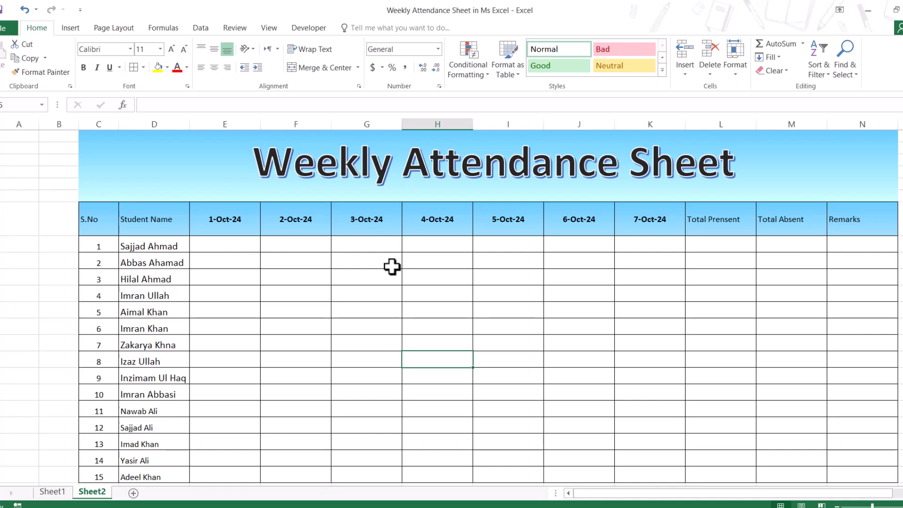
Set the headings in C7:N7 to font size 13 and make them all bold
drag(95, 219, 871, 207)
click(144, 49)
key(Return)
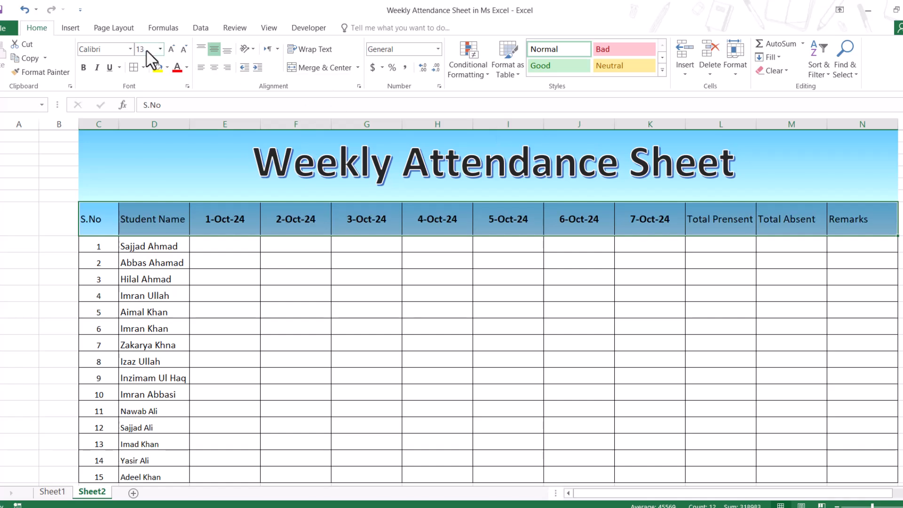
click(84, 68)
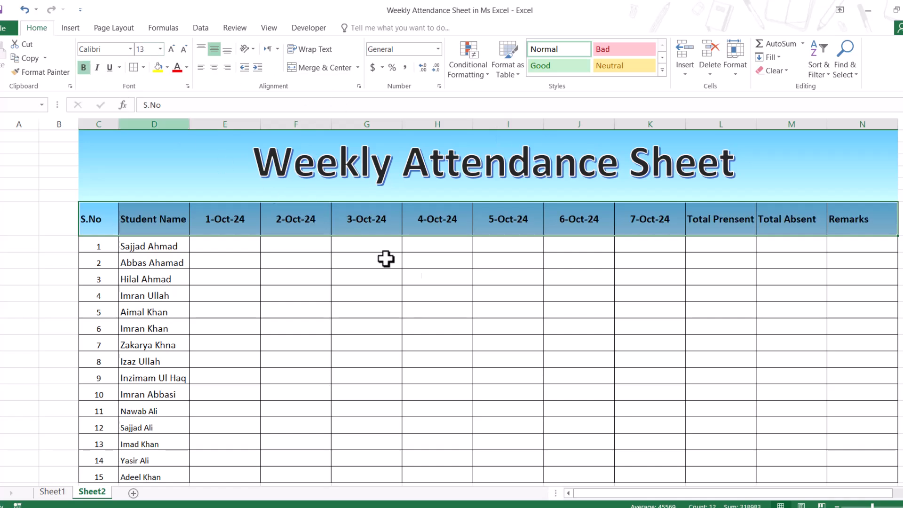
click(454, 300)
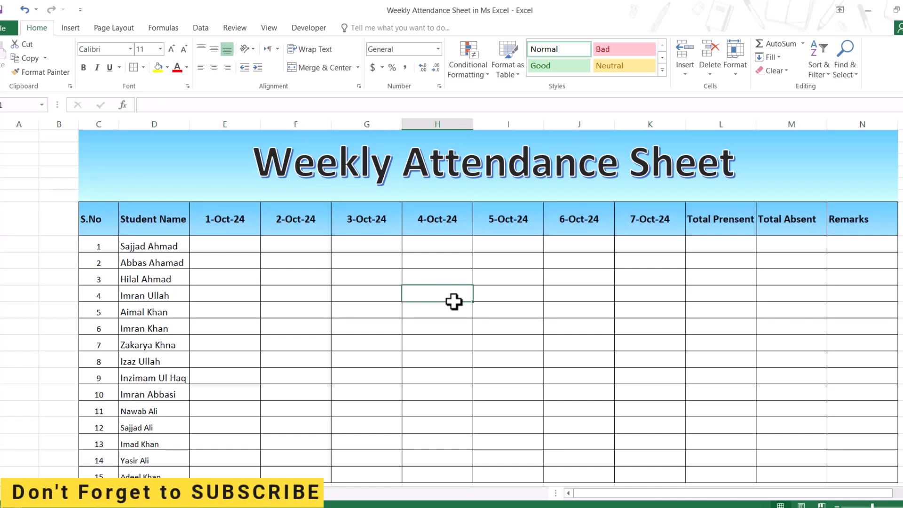
Enter P as the attendance mark for all 15 students on every date from 1-Oct-24 to 7-Oct-24
click(232, 247)
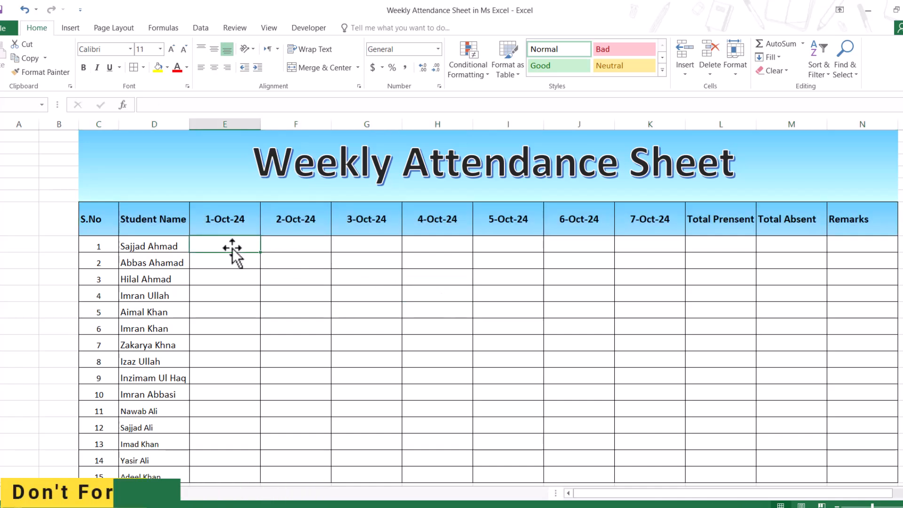
text(P)
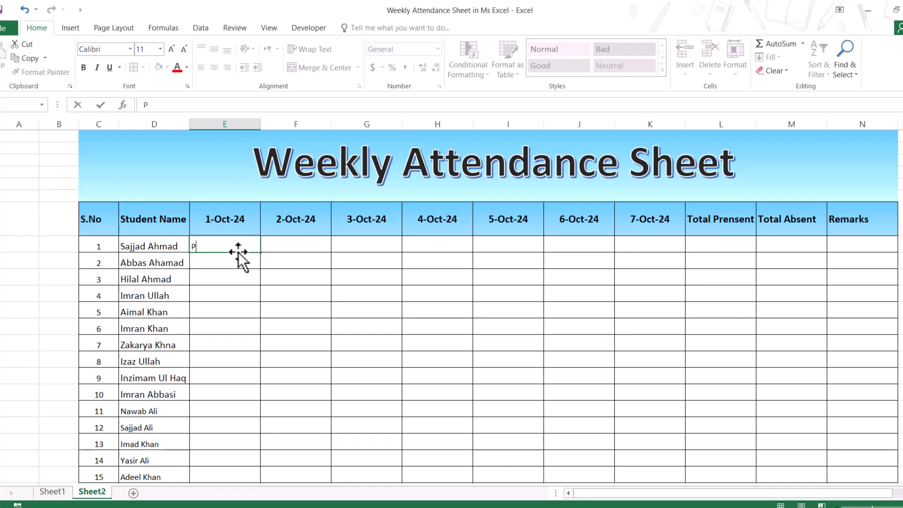
key(Tab)
text(P)
drag(238, 249, 671, 482)
Centre the attendance marks horizontally and vertically in their cells and set their font size to 13
click(214, 67)
click(214, 48)
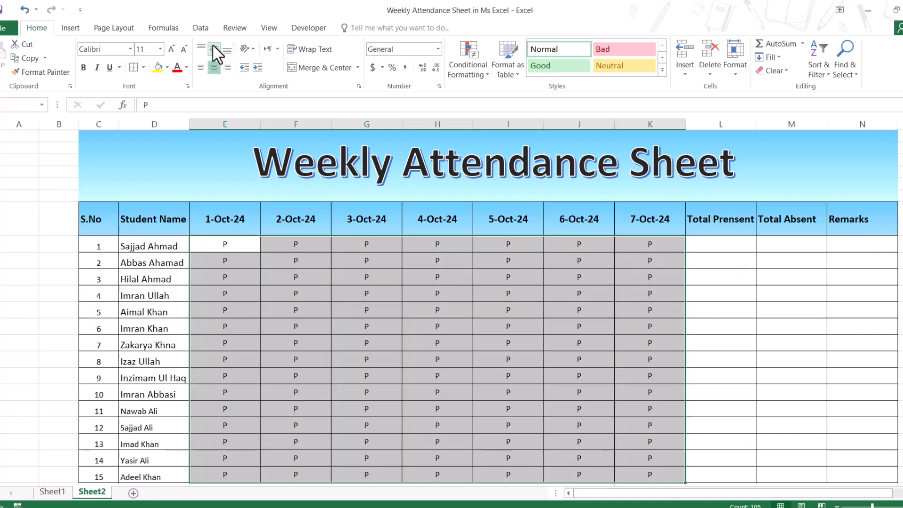
click(150, 50)
text(14)
key(Return)
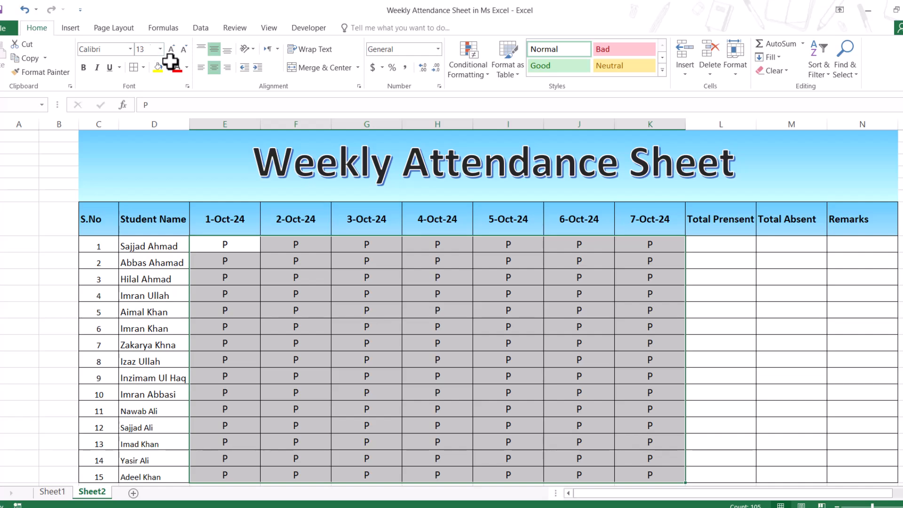
Enter =COUNTIF(E8:K8,"P") in cell L8 to count the first student's days present
click(705, 345)
click(729, 249)
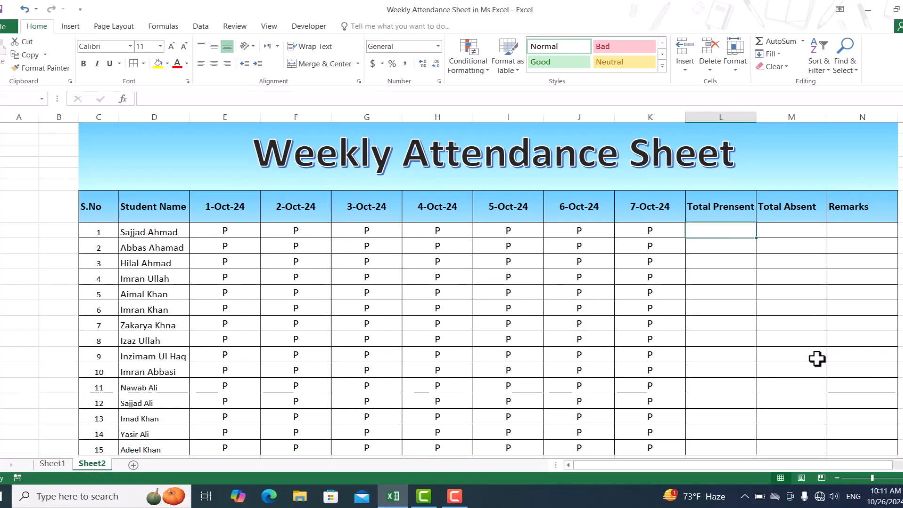
text(=countif)
key(Tab)
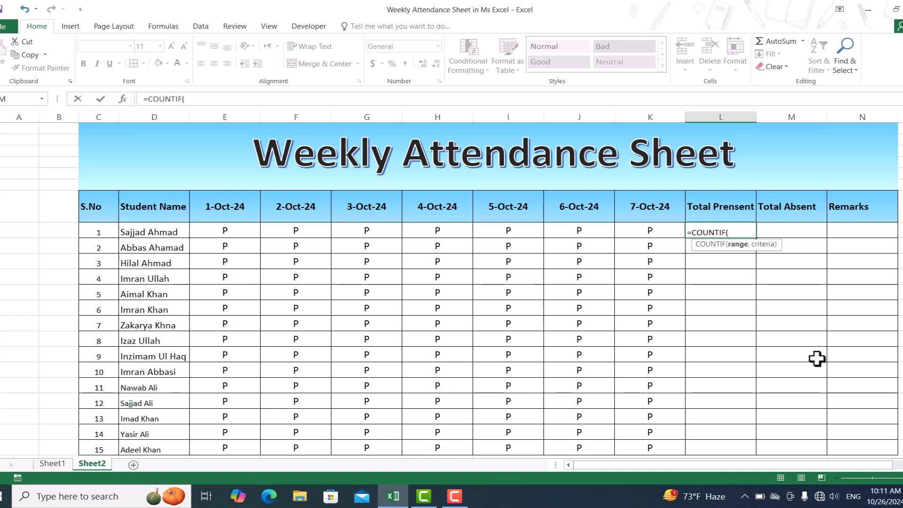
drag(234, 231, 626, 230)
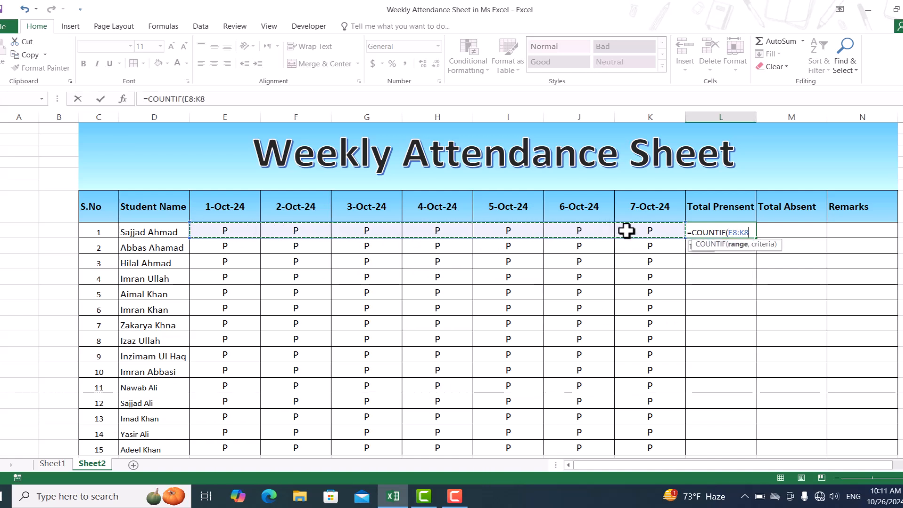
text(,)
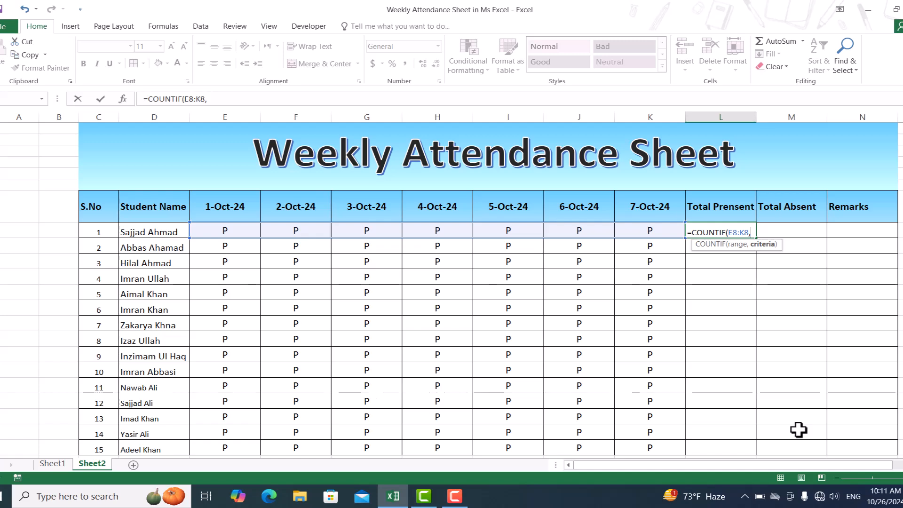
text("P)
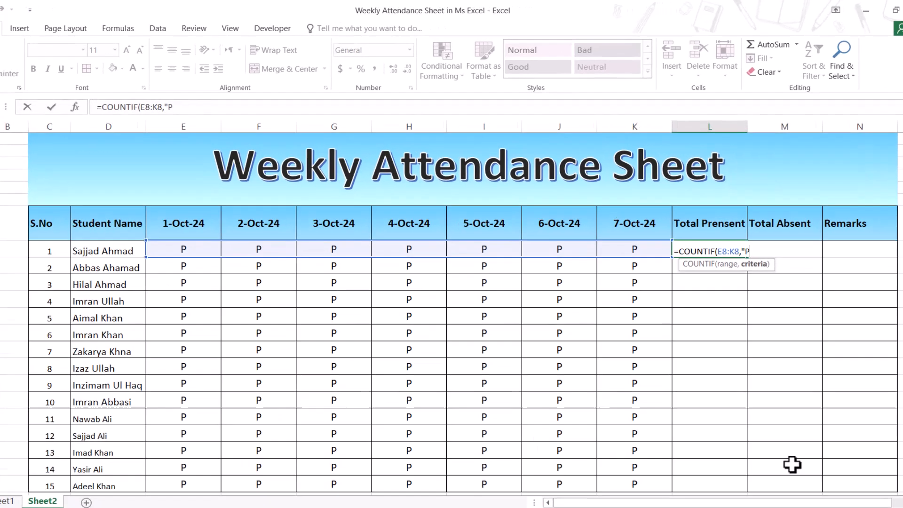
text(")
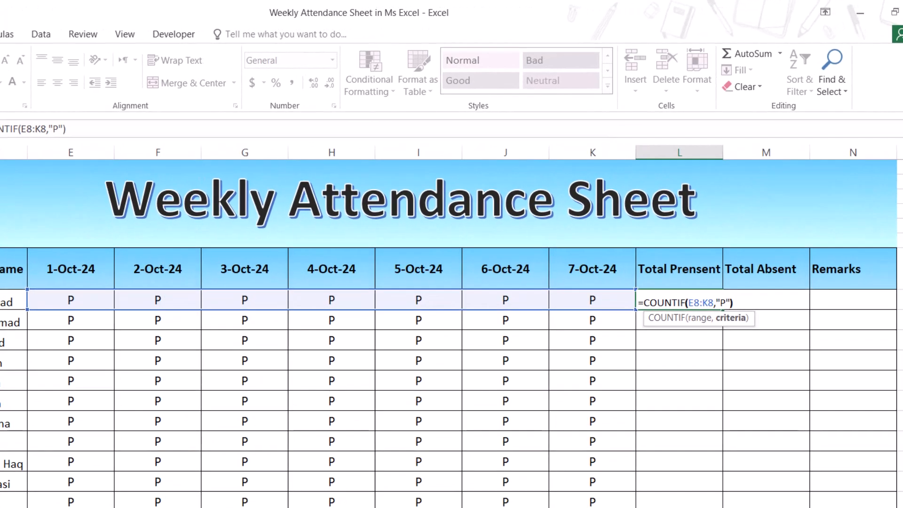
text())
key(Return)
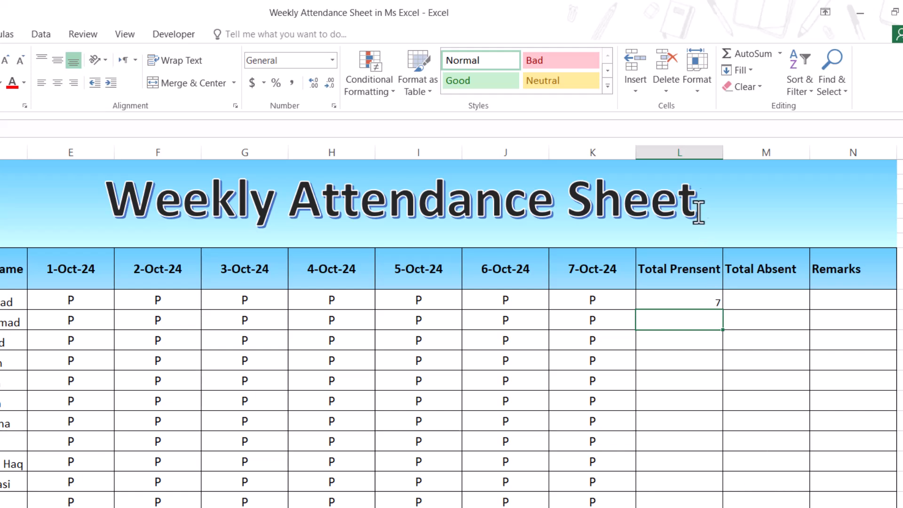
Centre the contents of columns L, M and N horizontally
click(684, 152)
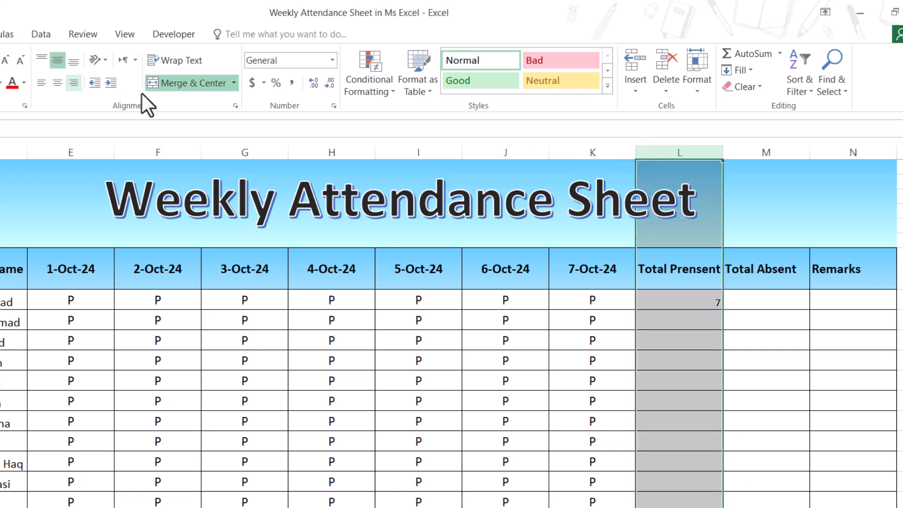
click(57, 83)
drag(766, 152, 836, 151)
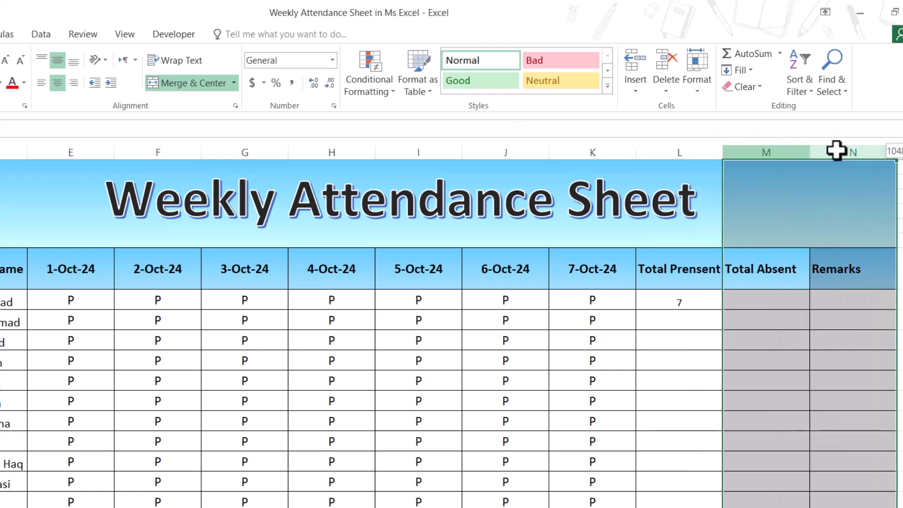
click(57, 83)
click(777, 335)
Enter =COUNTIF(E8:K8,"A") in cell M8 to count the first student's days absent
click(764, 299)
text(=)
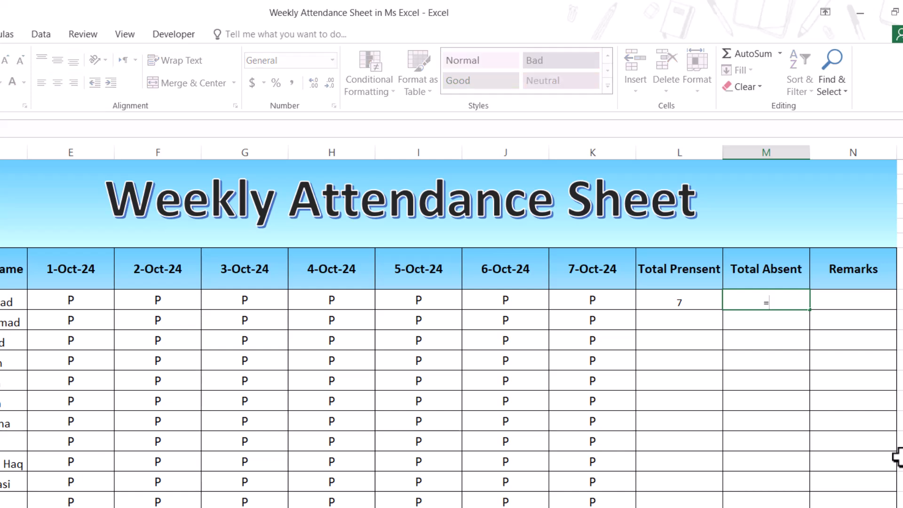
text(countif)
key(Tab)
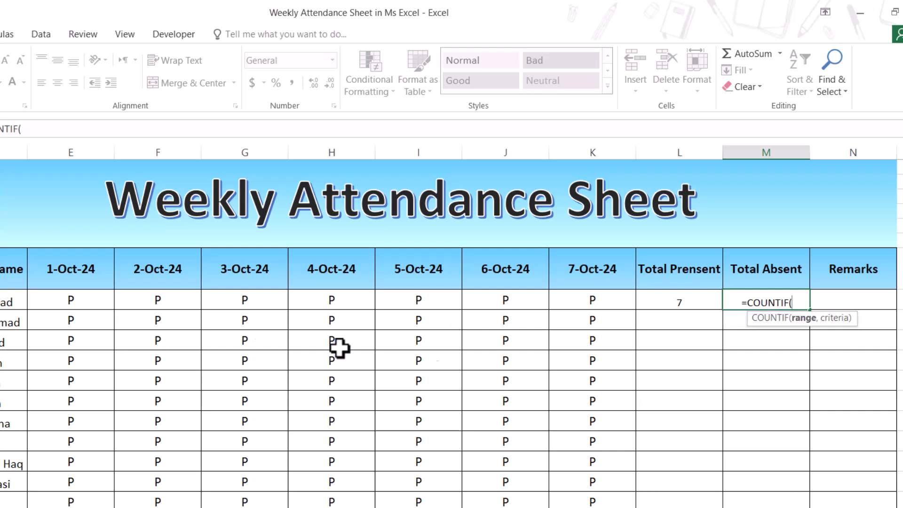
drag(97, 299, 611, 301)
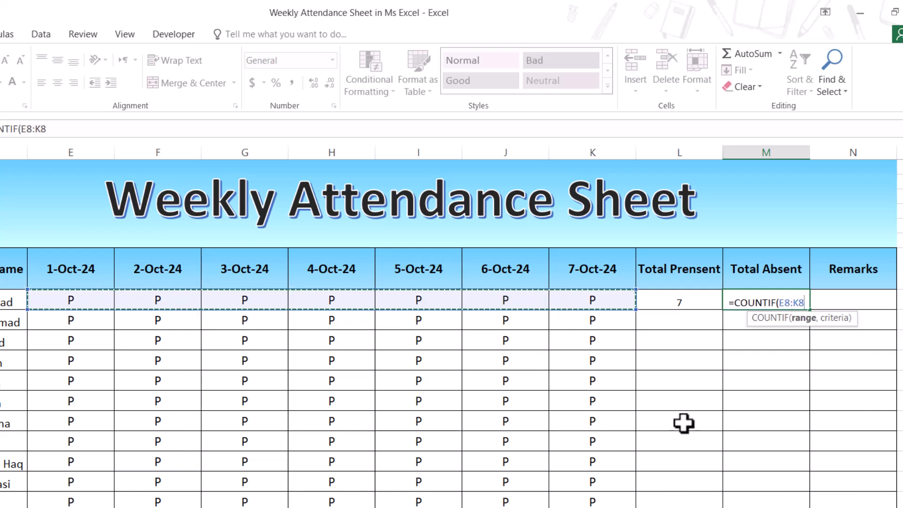
text(,"A)
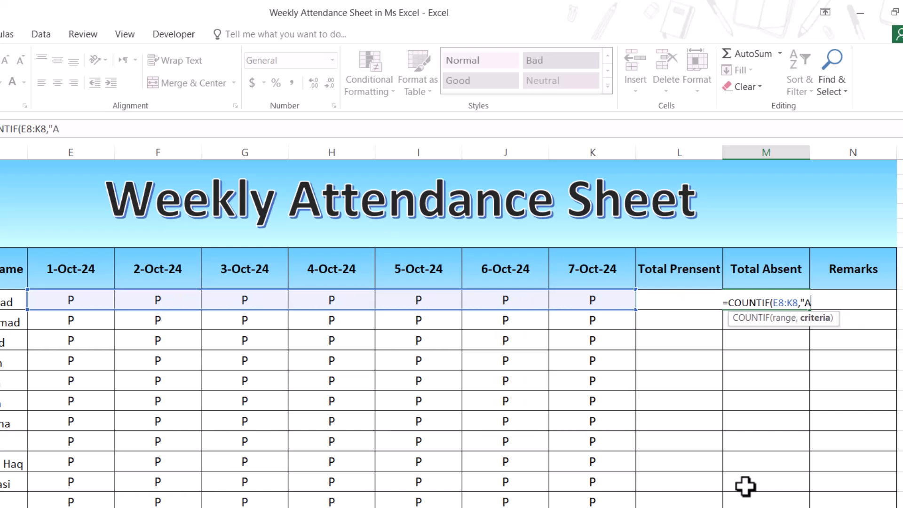
text("))
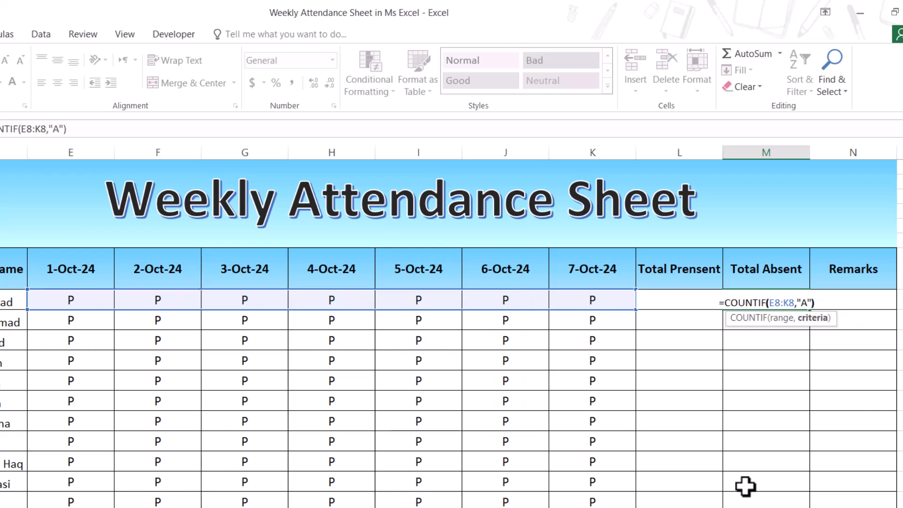
key(Return)
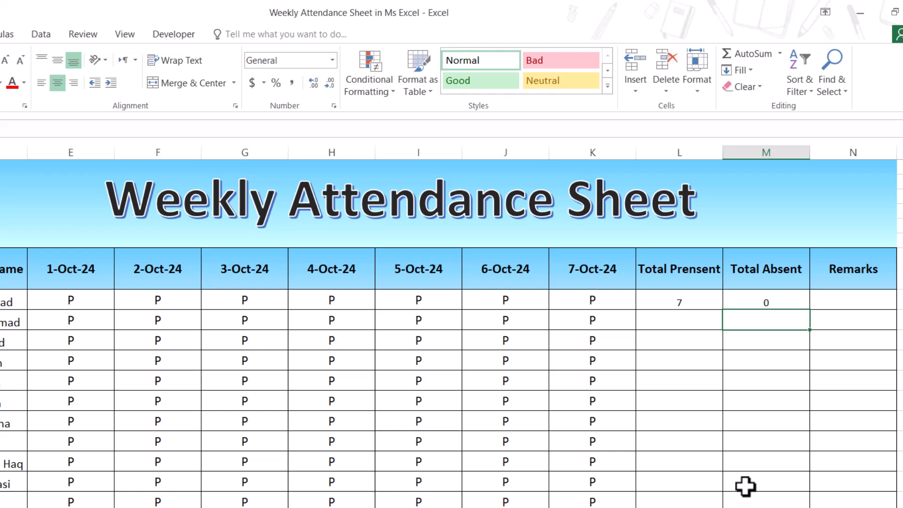
Fill the formulas in M8 and L8 down their columns for all the students
click(786, 299)
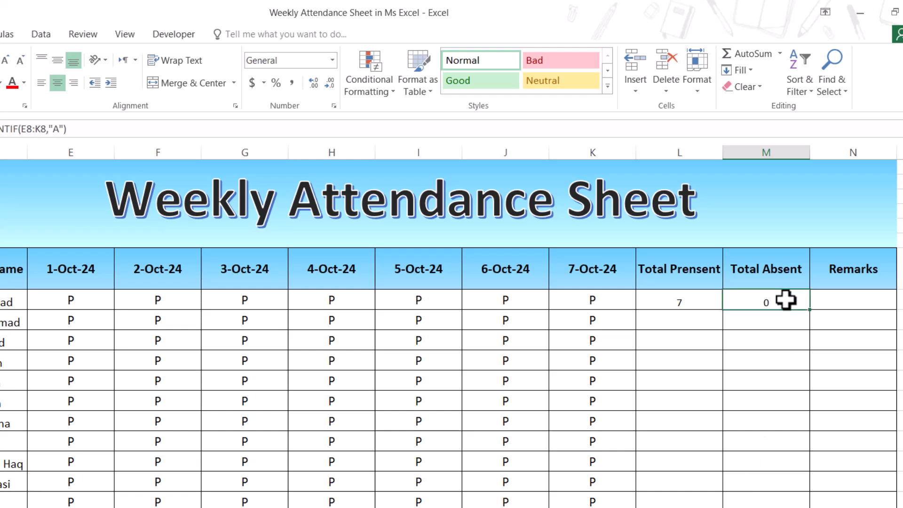
double_click(809, 309)
click(654, 300)
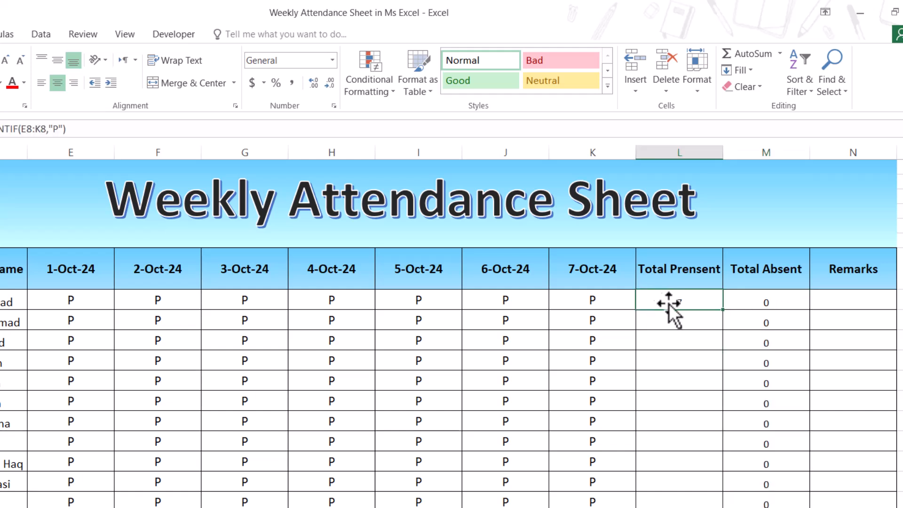
double_click(724, 312)
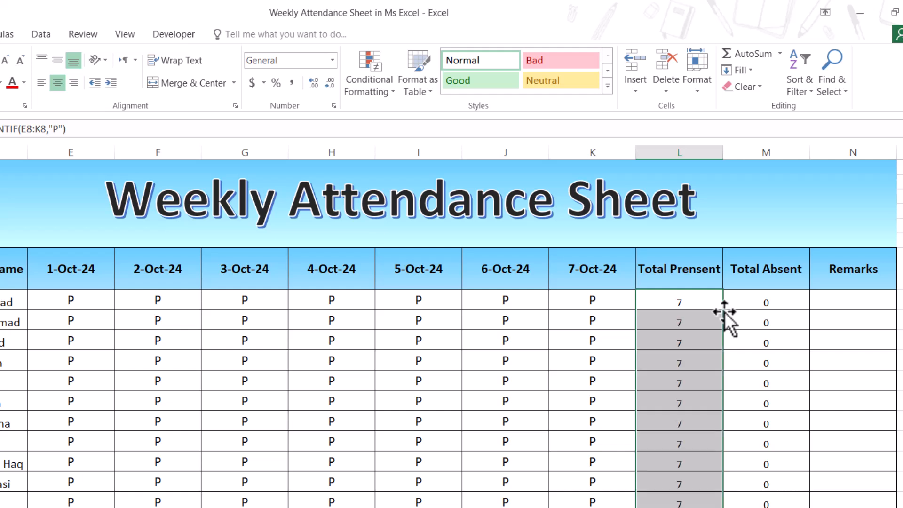
Change the 2-Oct-24 attendance marks of students 3 and 4 to A
click(158, 344)
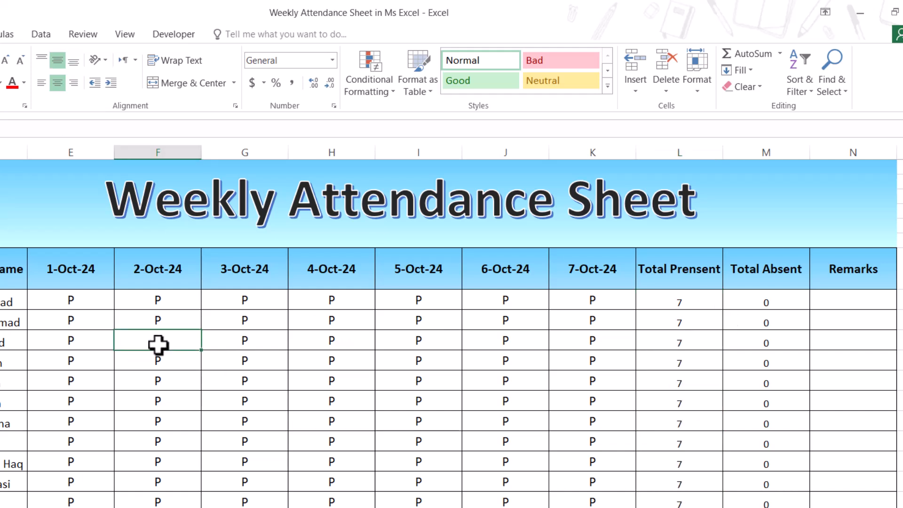
text(A)
key(Return)
text(A)
key(Return)
Change the 3-Oct-24 attendance marks of students 4, 5, 6, 8, 9 and 10 to A
key(Right)
key(Up)
key(Return)
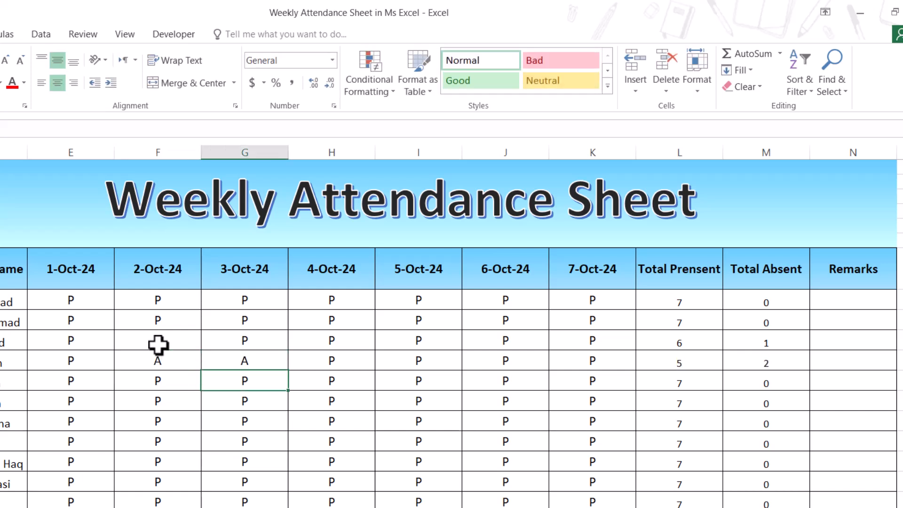
text(A)
key(Return)
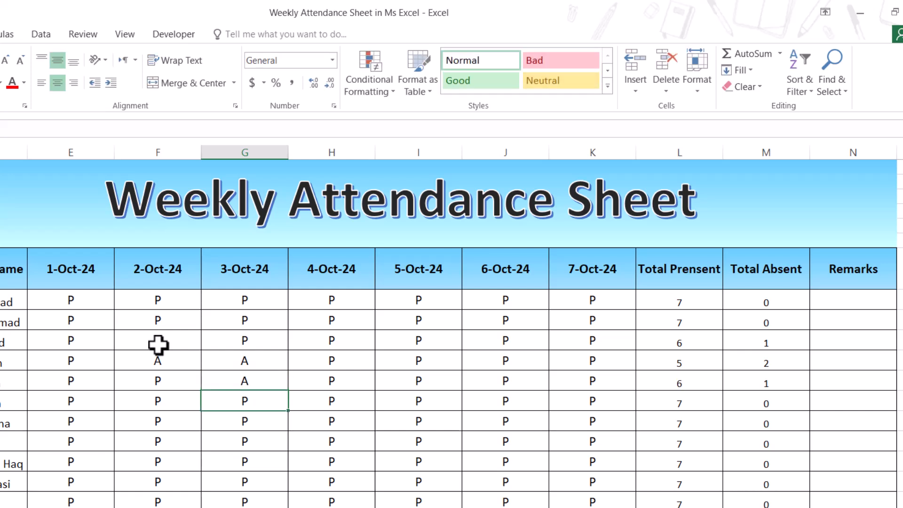
text(A)
key(Return)
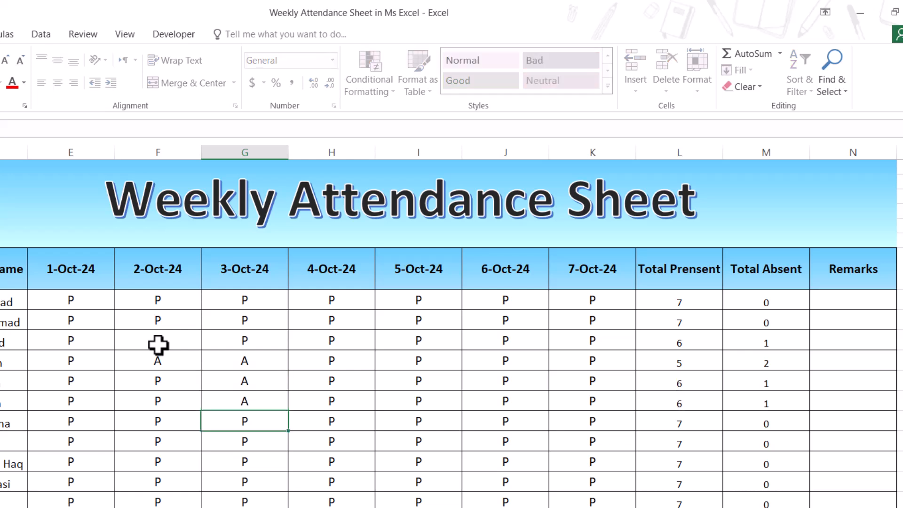
key(Down)
key(Return)
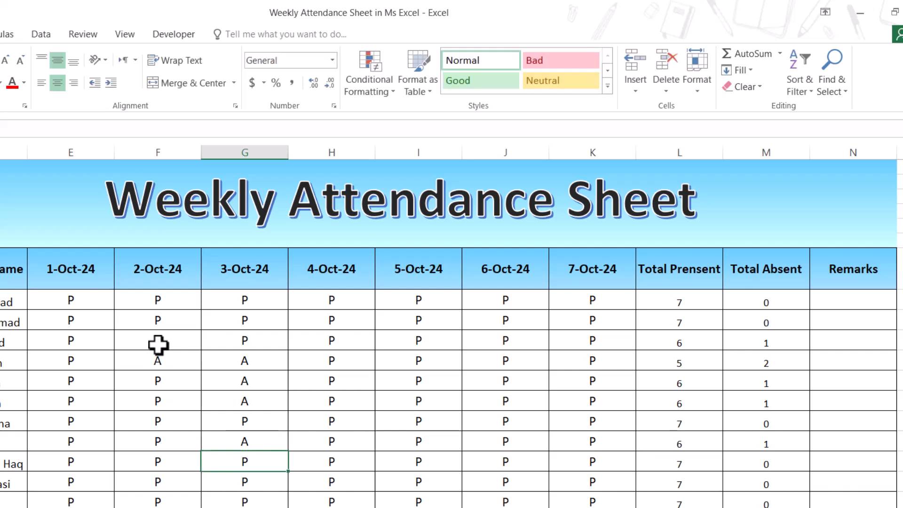
text(A)
key(Return)
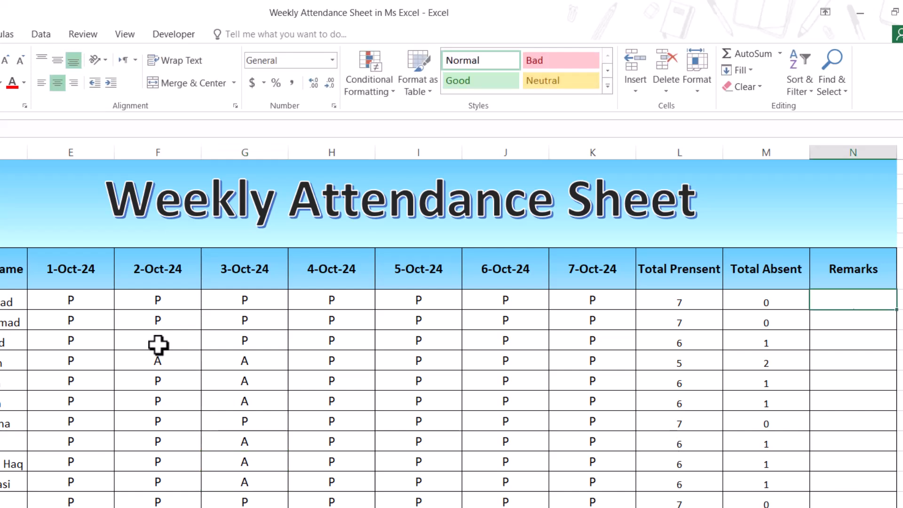
Enter =IF(L8>=5,"Satisfactory","Not Satisfactory") as the first student's remark in N8, accepting the proposed formula correction
text(=)
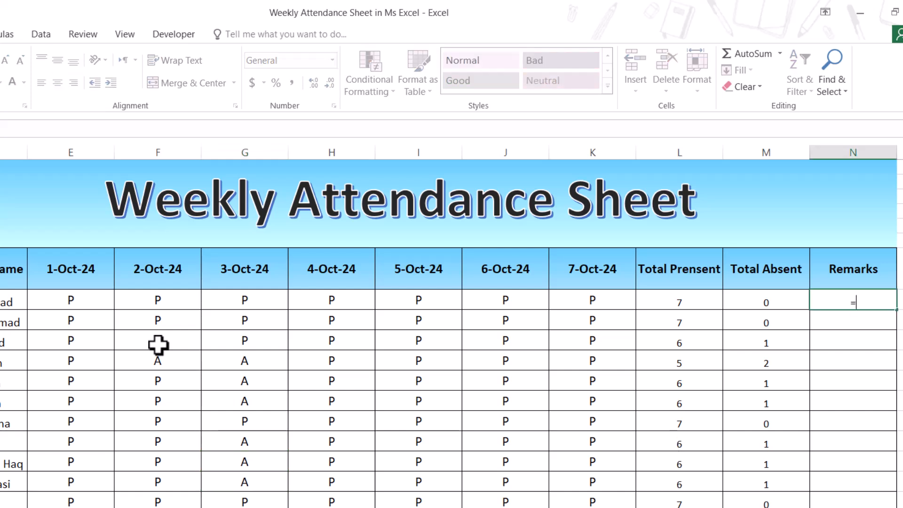
text(if)
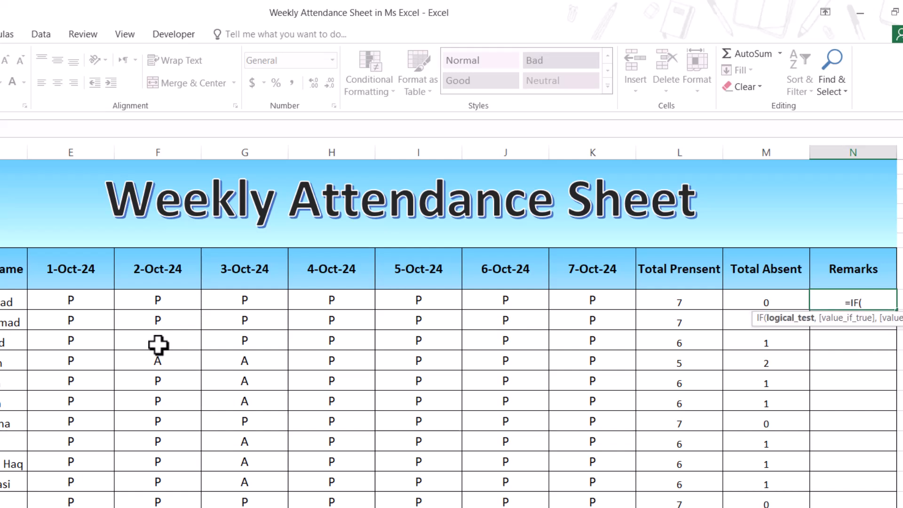
click(660, 308)
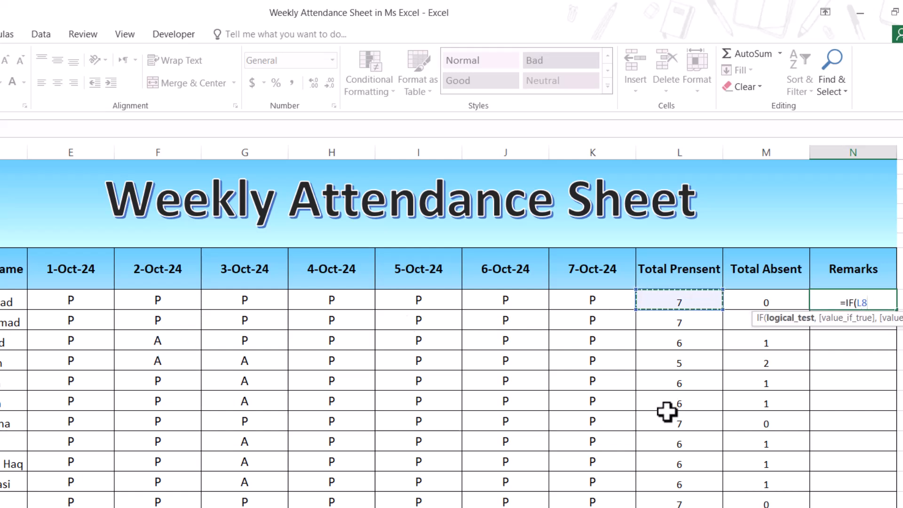
text(>=5)
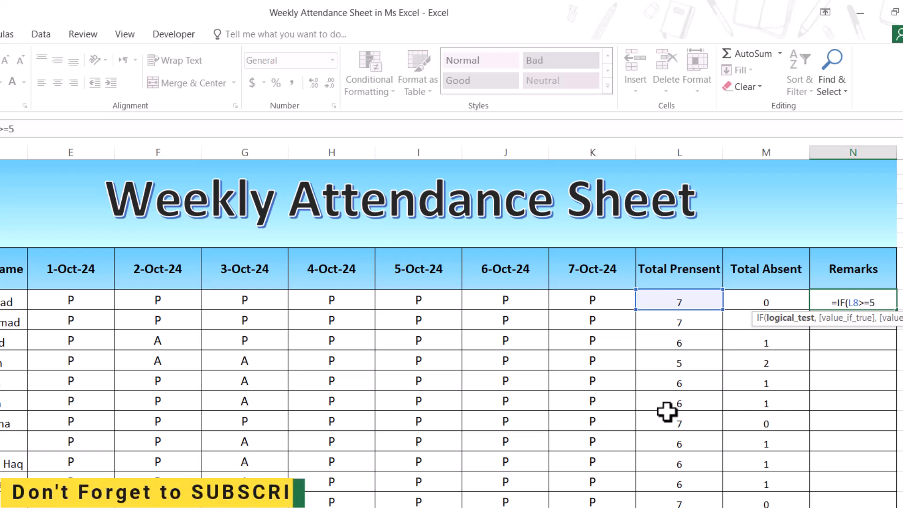
text(,)
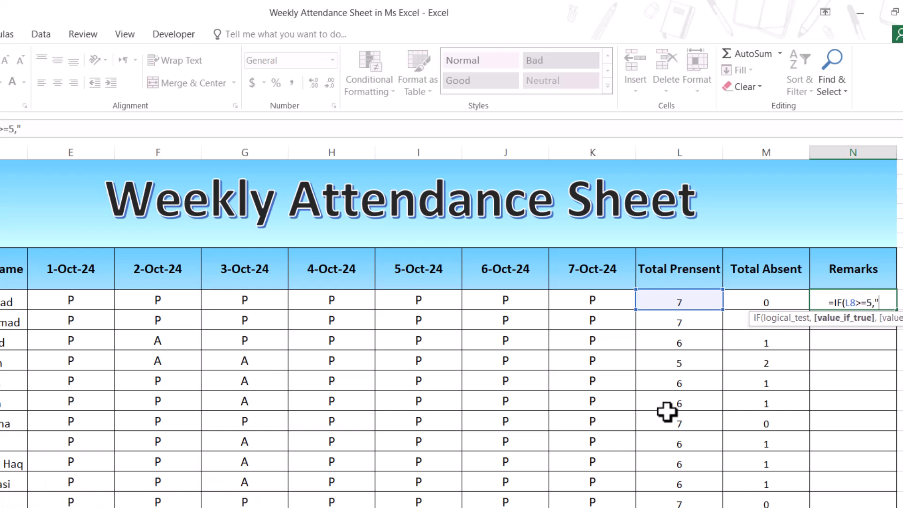
text("Sata)
key(BackSpace)
text(isfactory")
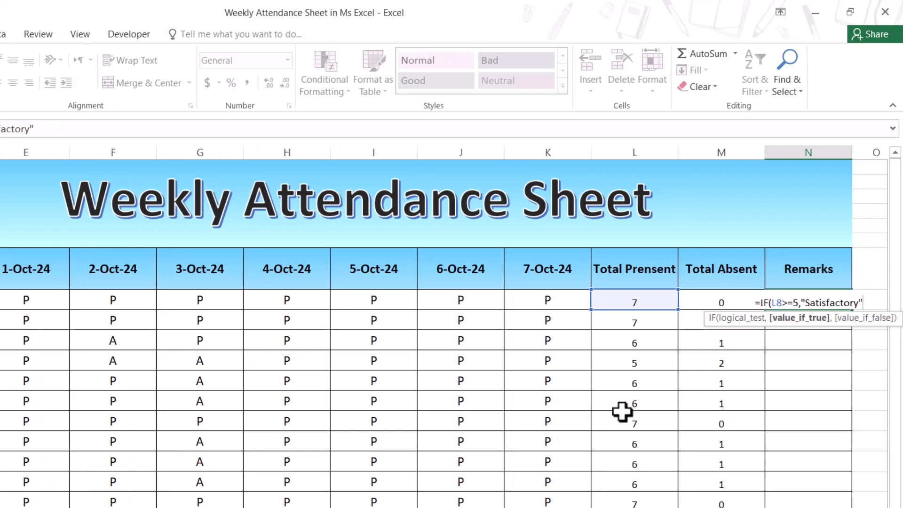
text(,")Not Sal)
text(isfactory)
key(Return)
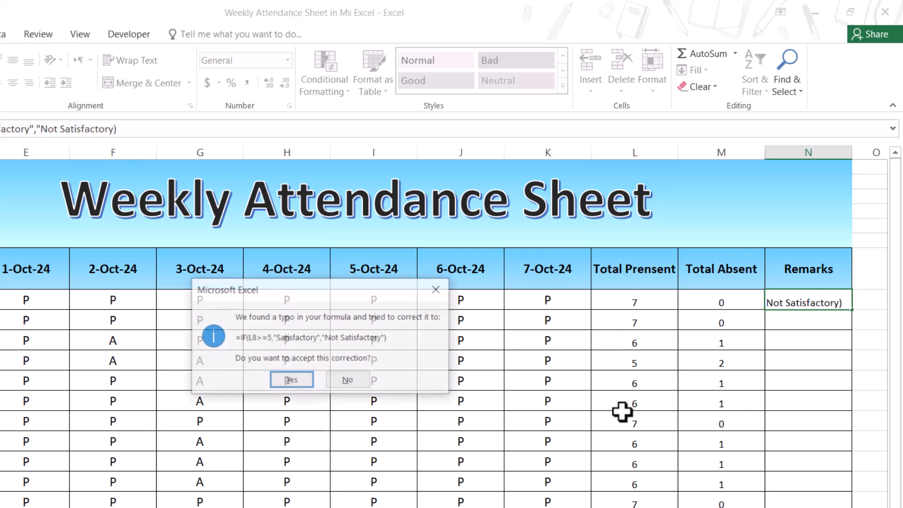
click(299, 378)
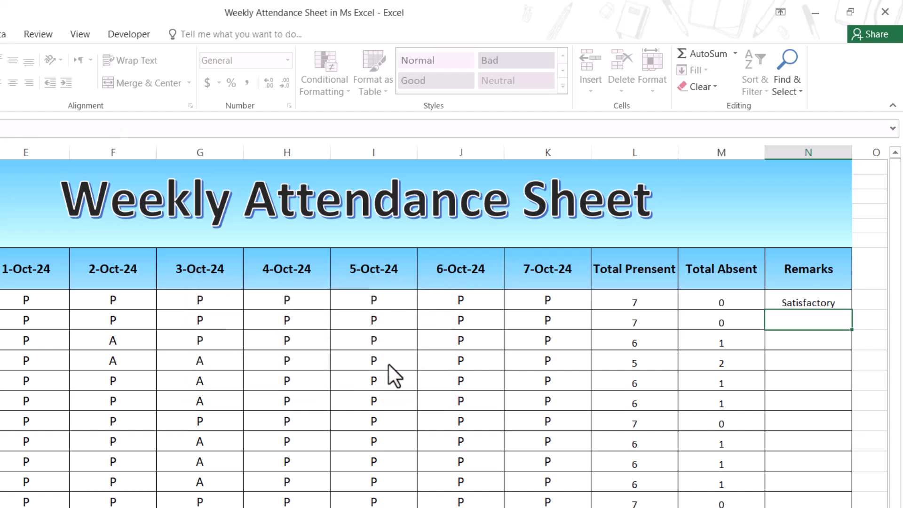
Fill the Remarks formula in N8 down the column for all the students
click(812, 299)
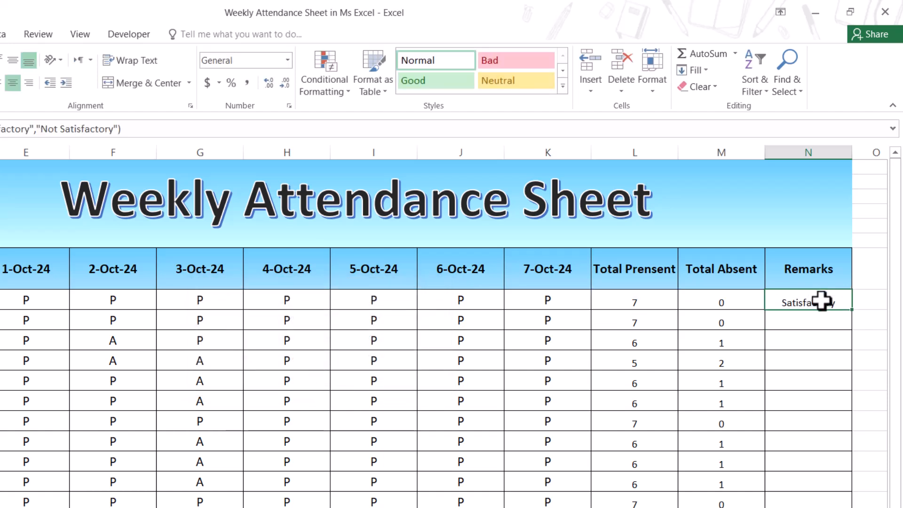
double_click(851, 310)
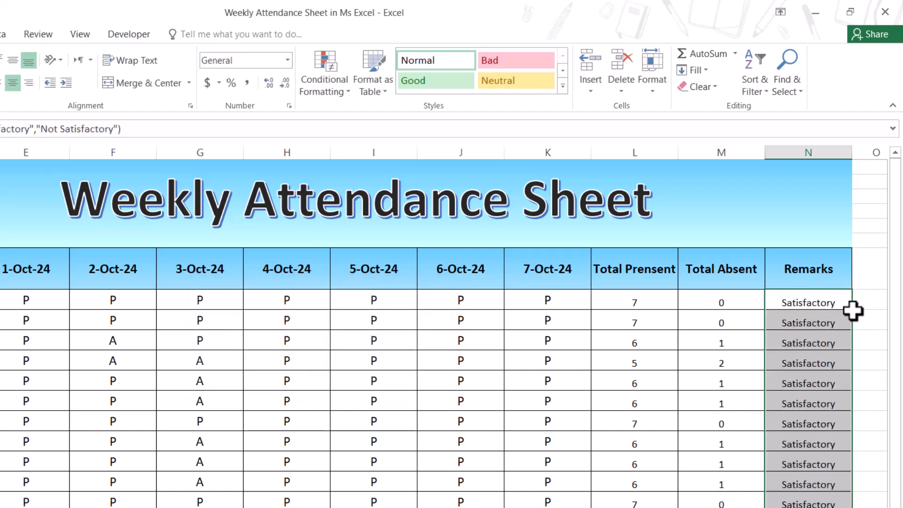
click(376, 341)
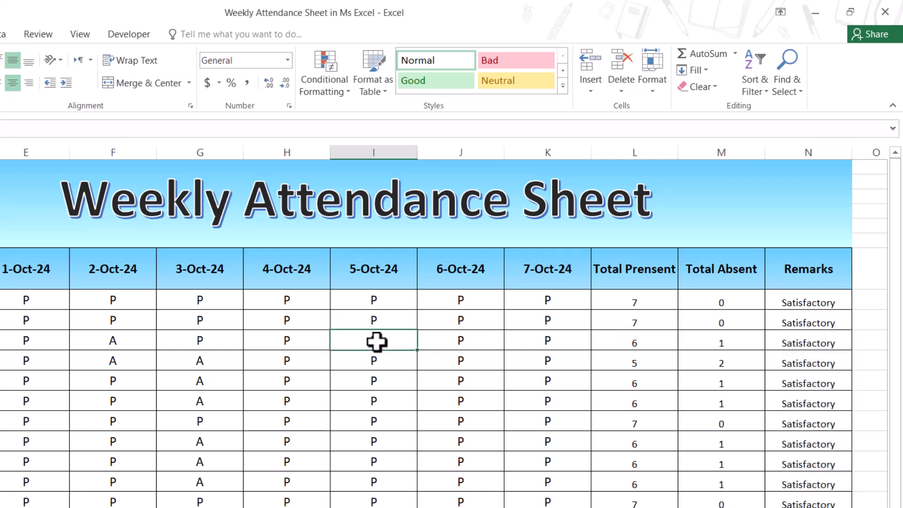
Change student 3's attendance marks for 3-Oct-24, 4-Oct-24 and 5-Oct-24 to A
key(BackSpace)
key(Left)
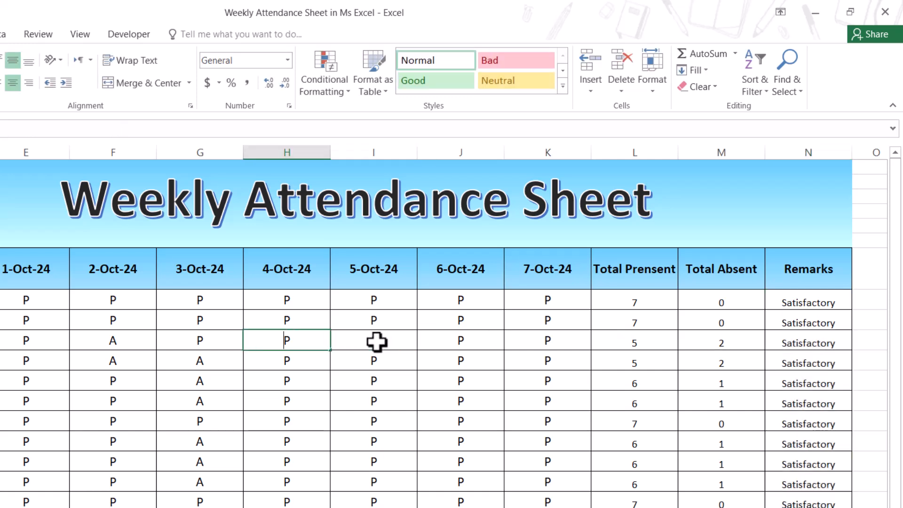
text(A)
key(Left)
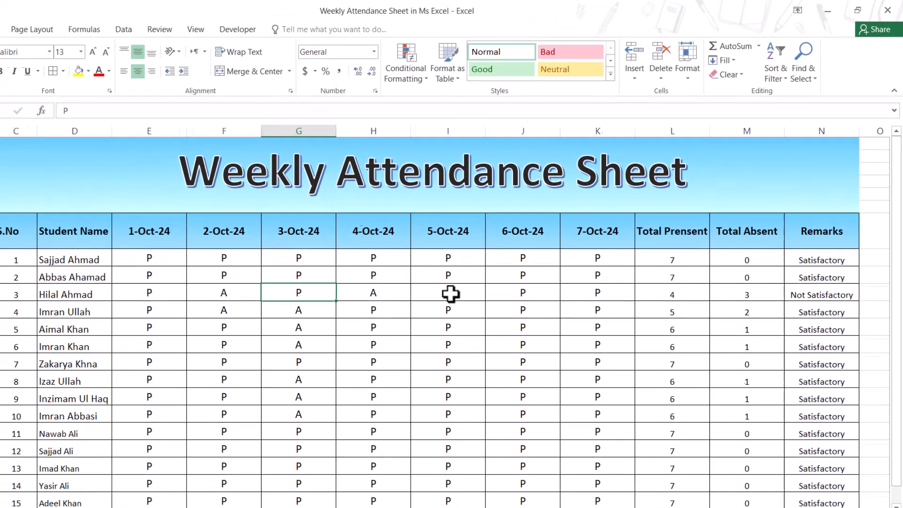
text(A)
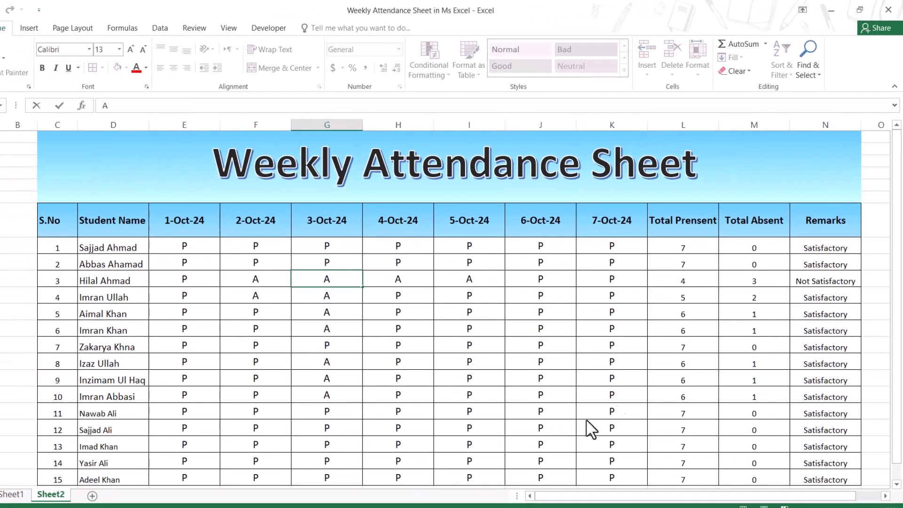
click(528, 456)
Change student 5's attendance marks for 4-Oct-24 and 5-Oct-24 to A, and re-enter A for 3-Oct-24
click(480, 309)
click(464, 312)
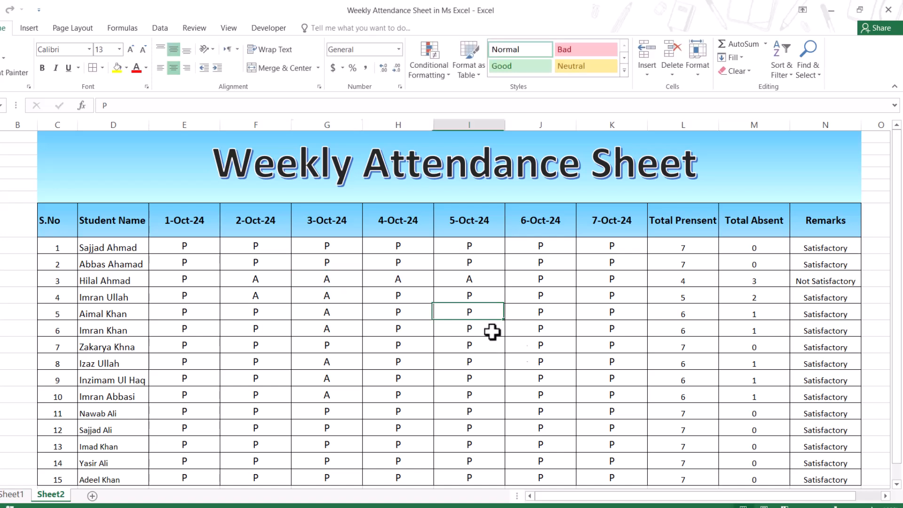
text(A)
key(Left)
text(A)
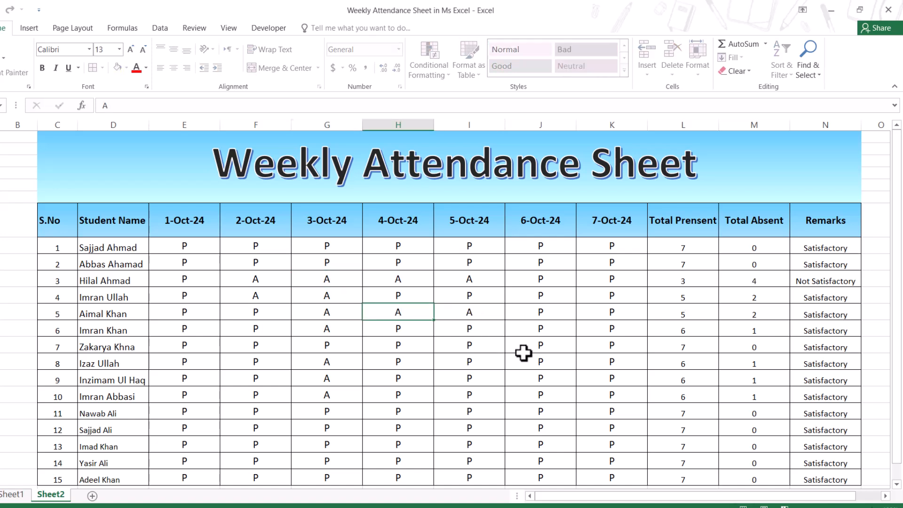
key(Left)
text(A)
Change student 10's attendance marks for 4-Oct-24 and 5-Oct-24 to A
click(480, 396)
text(A)
key(Left)
text(A)
key(Return)
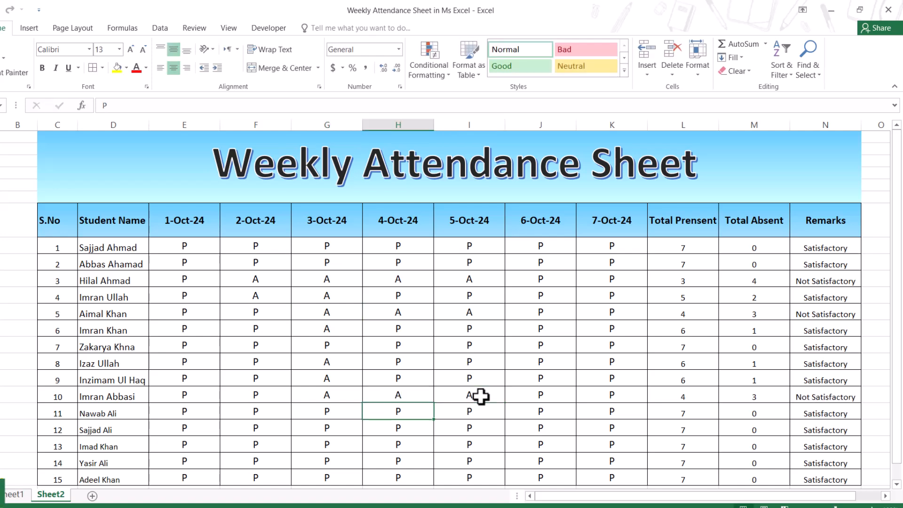
Change student 1's attendance marks for 2-Oct-24, 3-Oct-24 and 4-Oct-24 to A
double_click(238, 249)
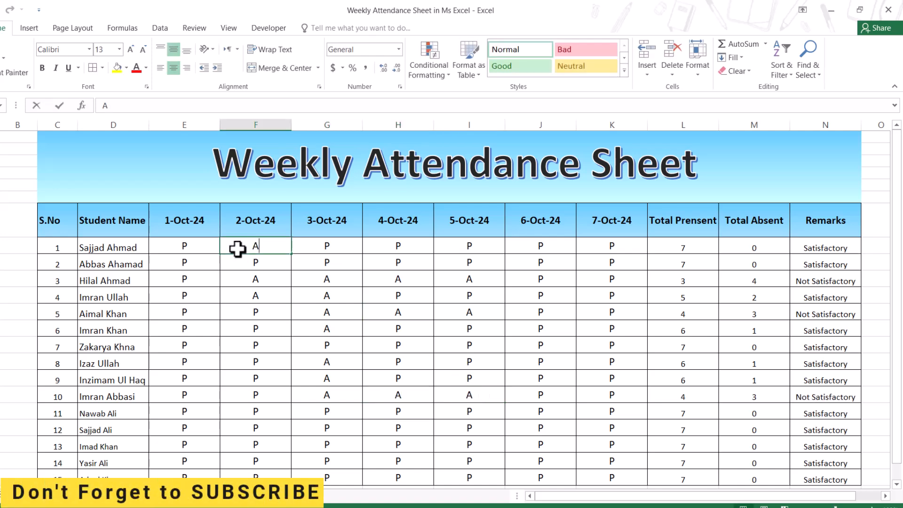
text(A)
key(Right)
text(A)
key(Right)
text(A)
key(Return)
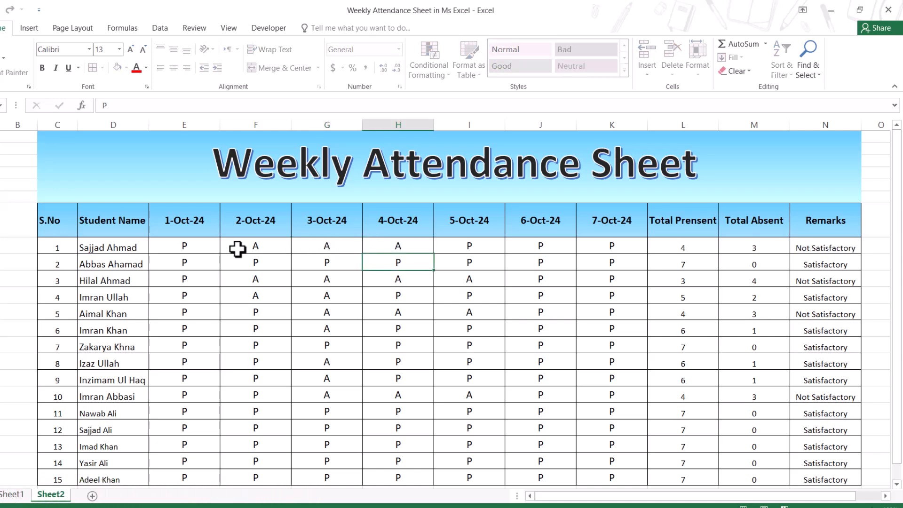